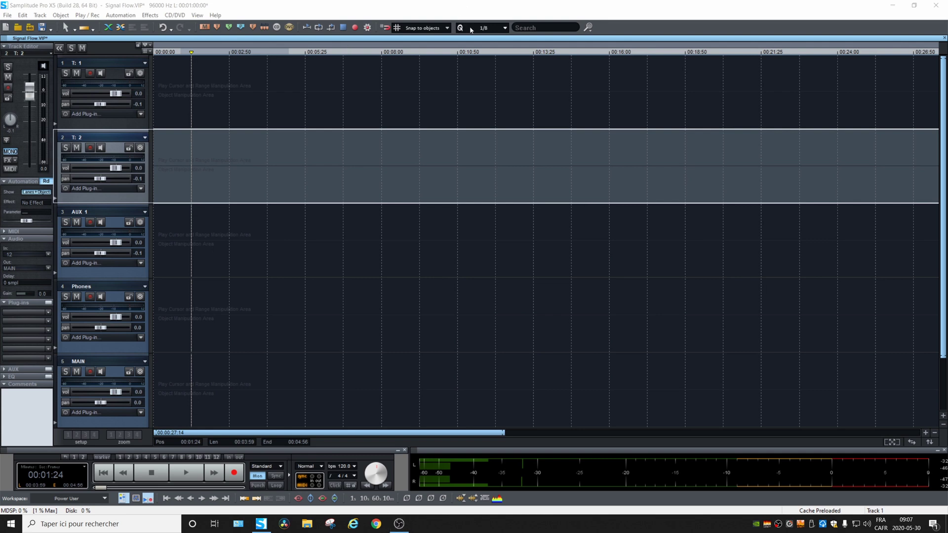
- With track 1 selected, open Audio Setup and check the ASIO Fireface USB driver's 256-sample buffer settings
click(404, 121)
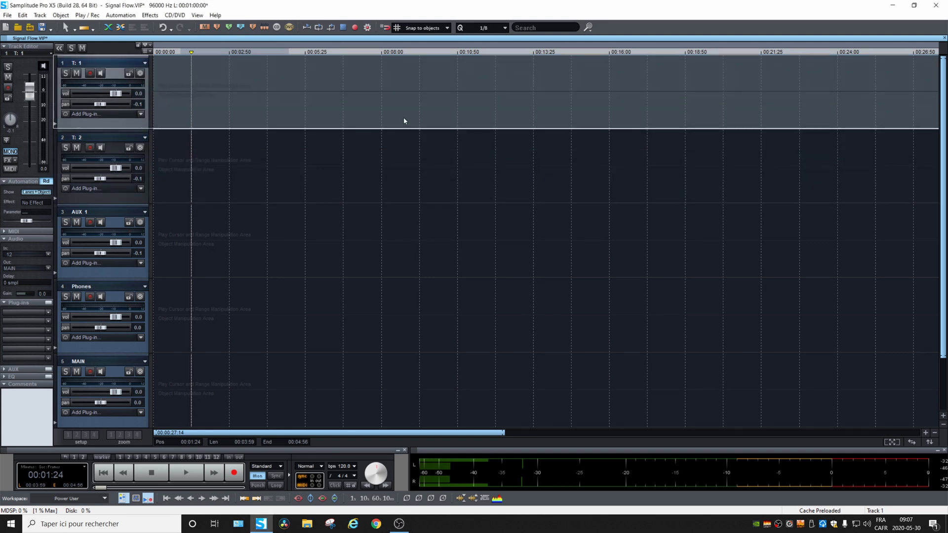
key(y)
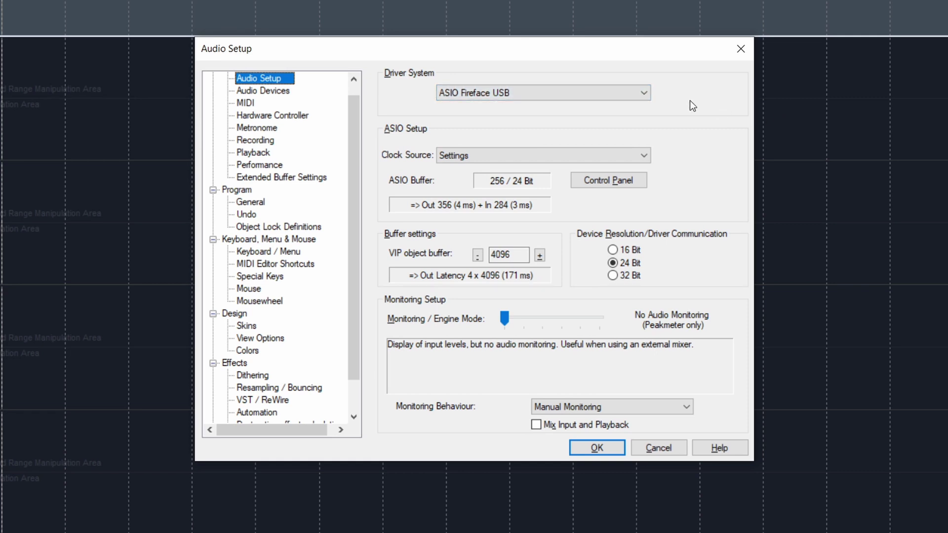
key(Tab)
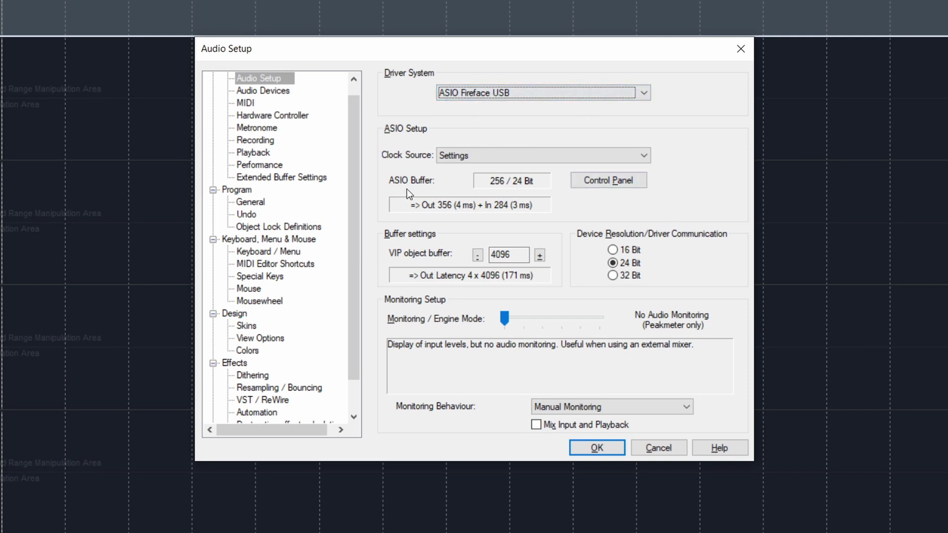
click(615, 184)
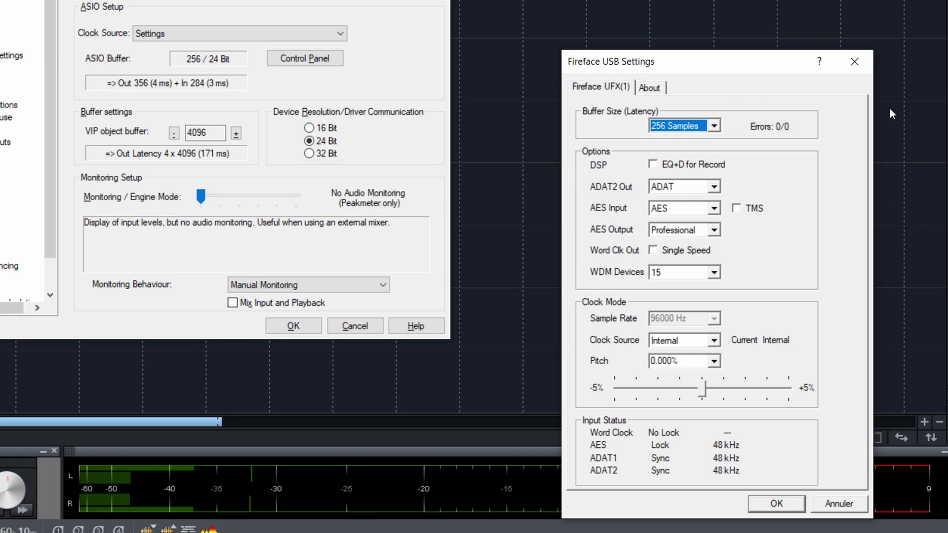
click(857, 63)
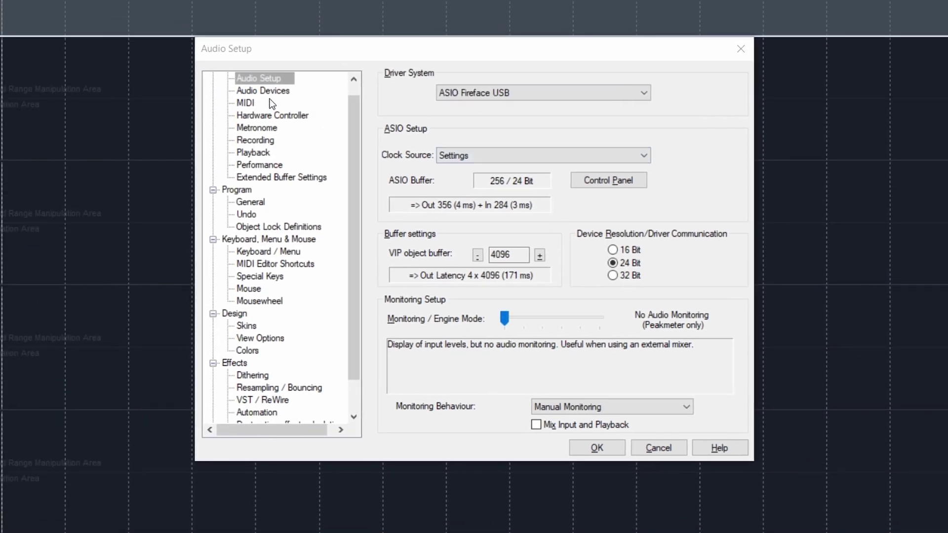
- On the Audio Devices page, select the Analog 9+10 playback device and cancel a rename, keeping its name
click(269, 91)
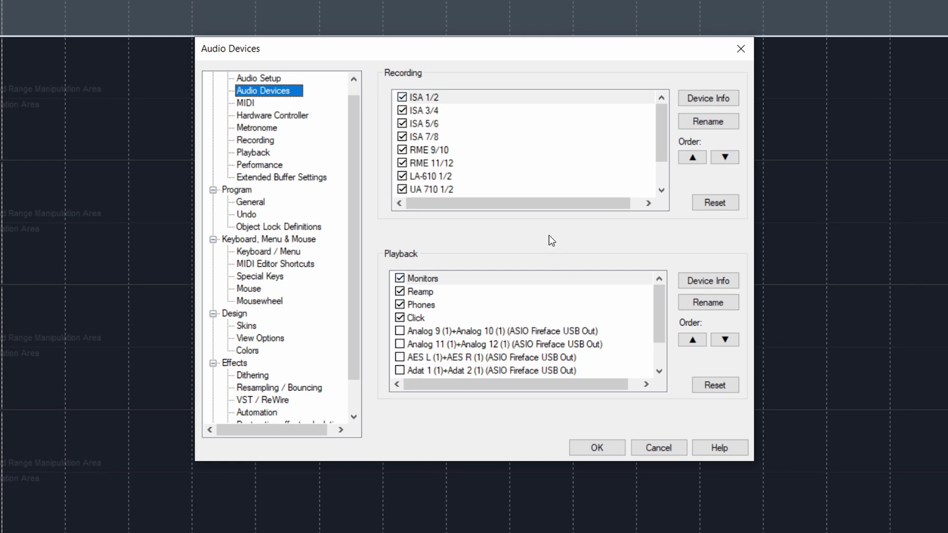
click(524, 331)
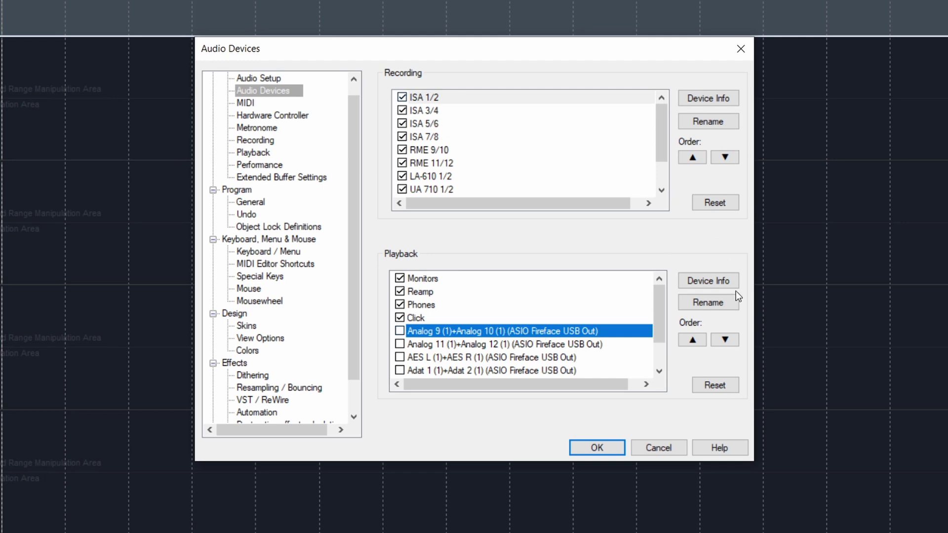
click(709, 301)
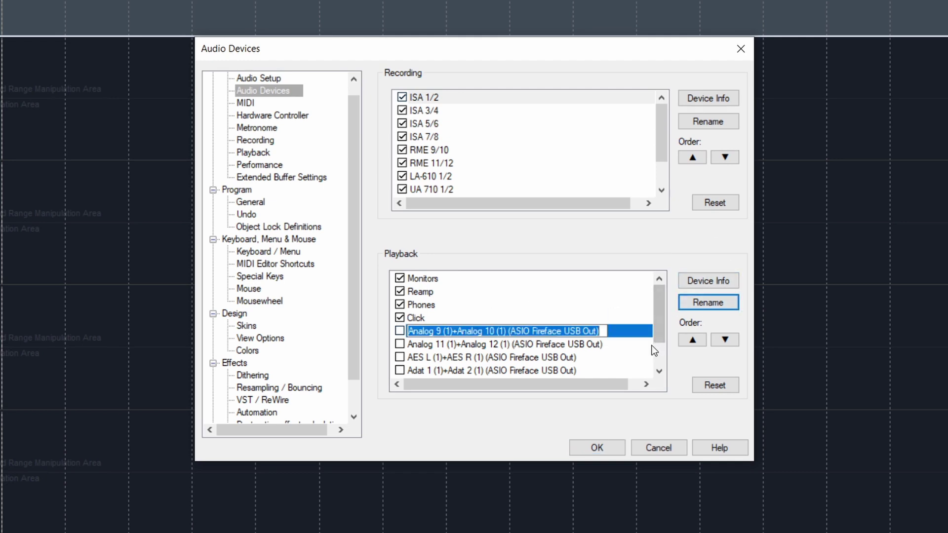
key(Escape)
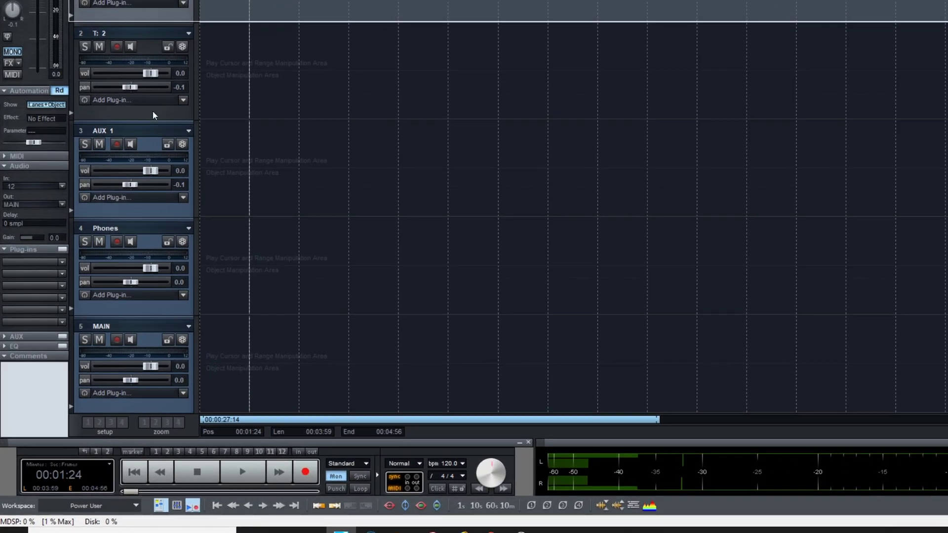
- Set track 2's audio input to channel 12 in the Track Editor and record-arm the track
click(60, 192)
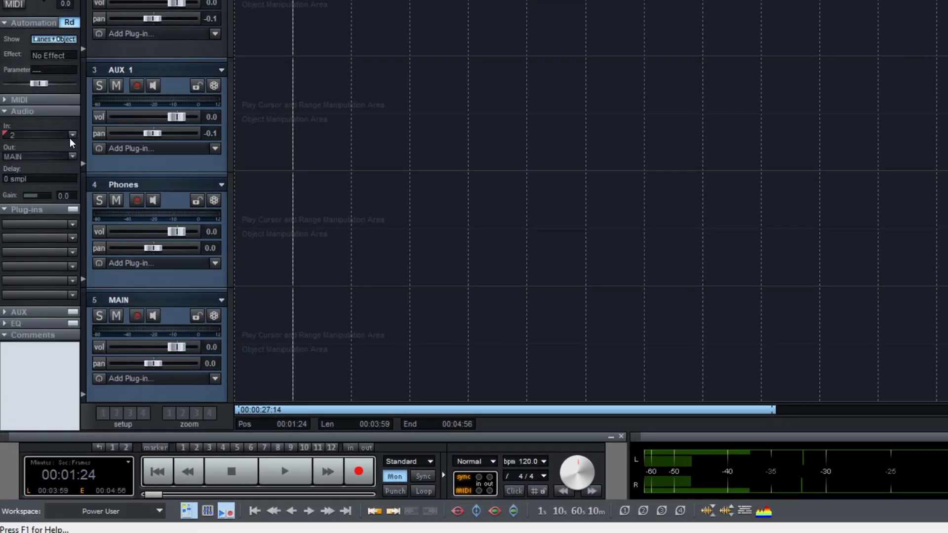
click(70, 137)
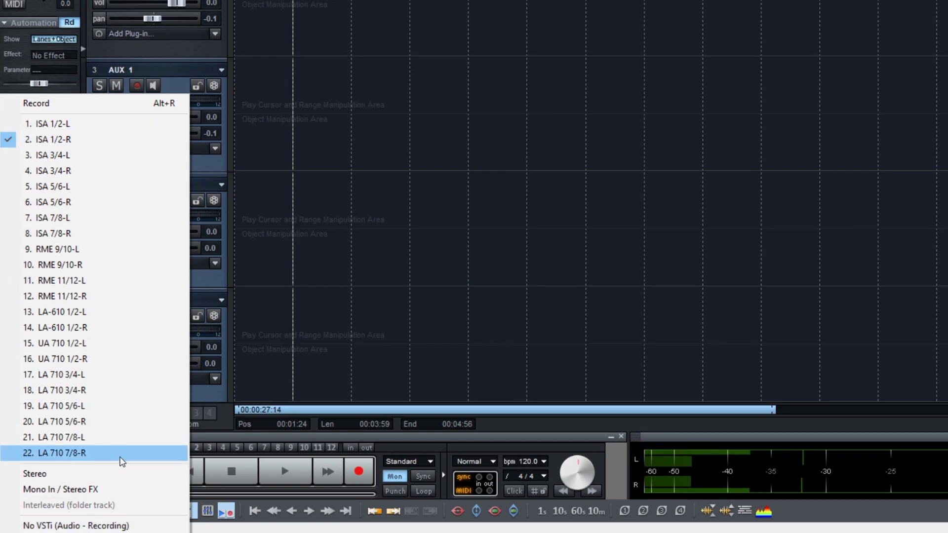
click(181, 110)
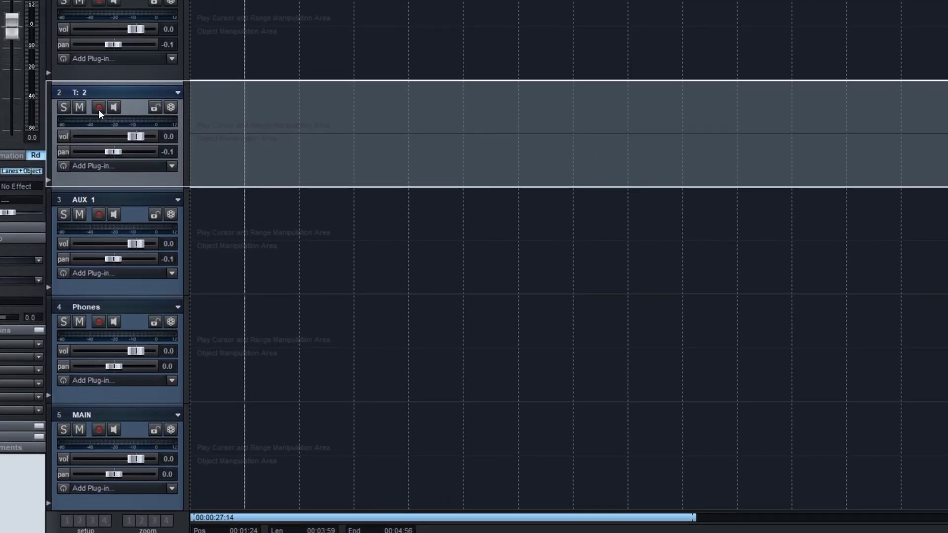
click(99, 108)
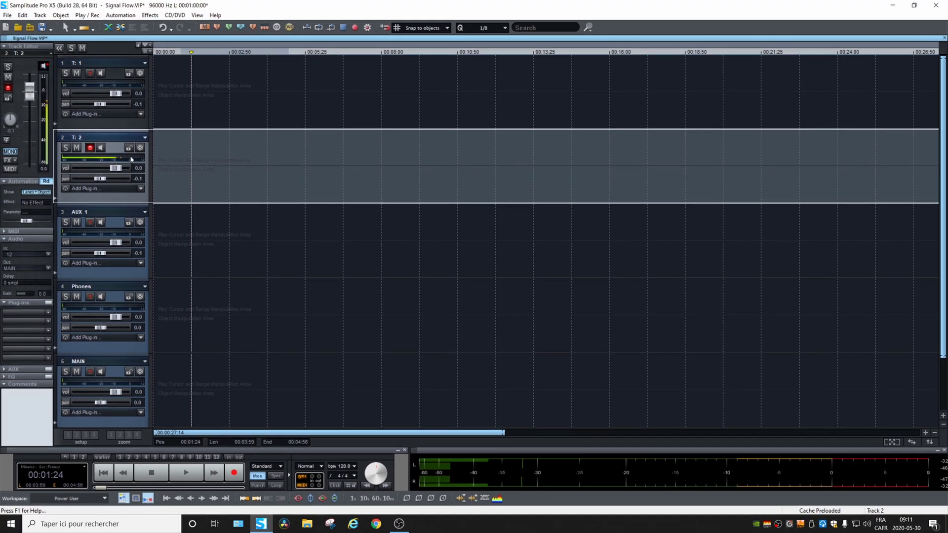
- Toggle input monitoring off and back on, review its monitoring-mode options, and open RME TotalMix FX
click(257, 476)
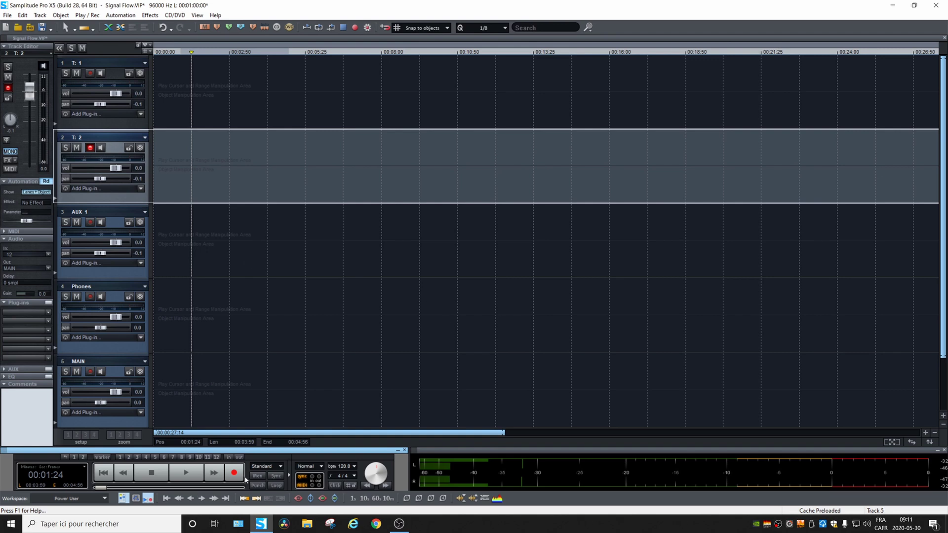
click(260, 477)
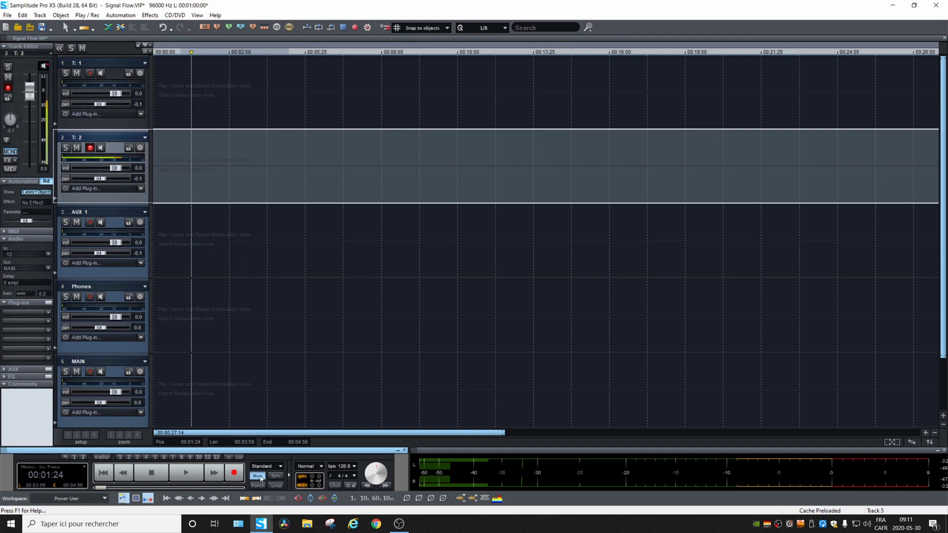
right_click(260, 477)
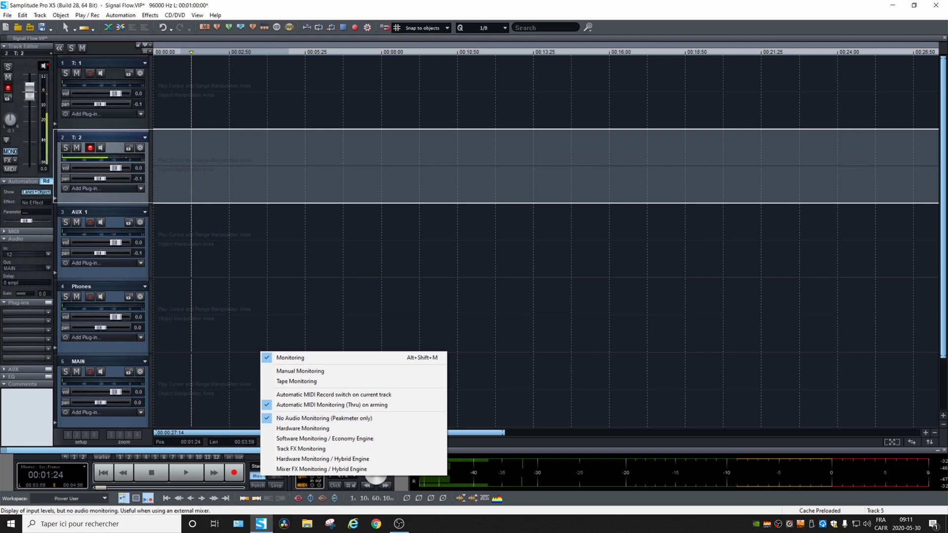
click(792, 524)
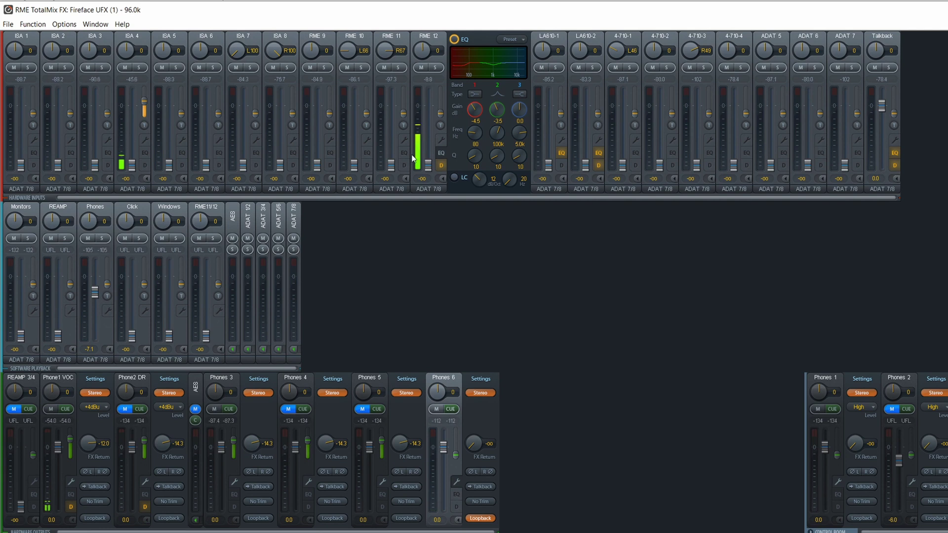
- Show the Phone2 DR output submix and inspect the RME 12 input's EQ and dynamics panels
click(132, 377)
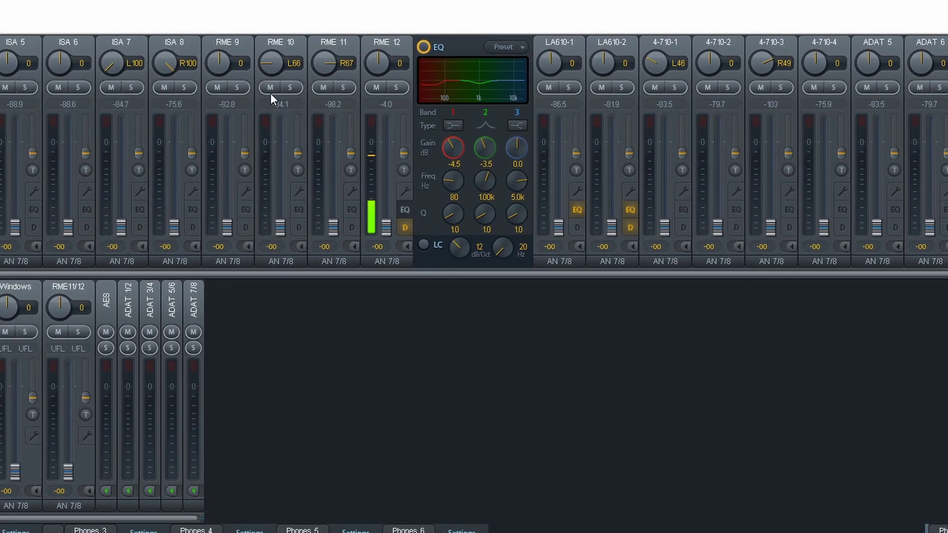
click(405, 211)
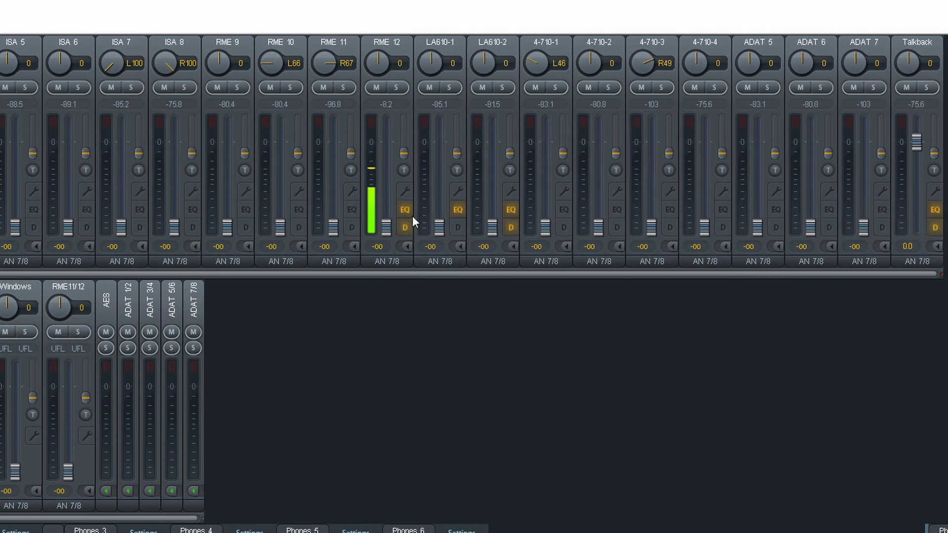
click(407, 212)
click(404, 226)
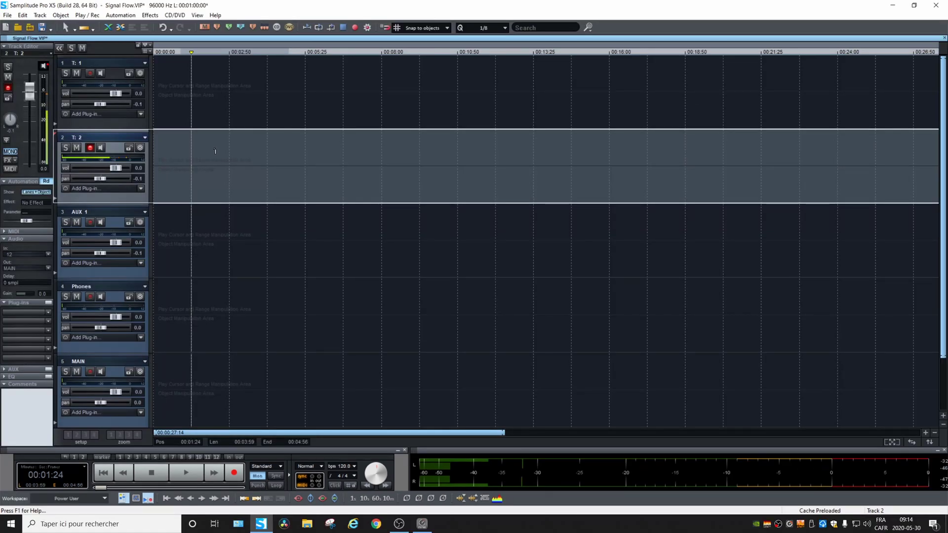
- Record the Take04 vocal on armed track 2, then play it back and stop
key(r)
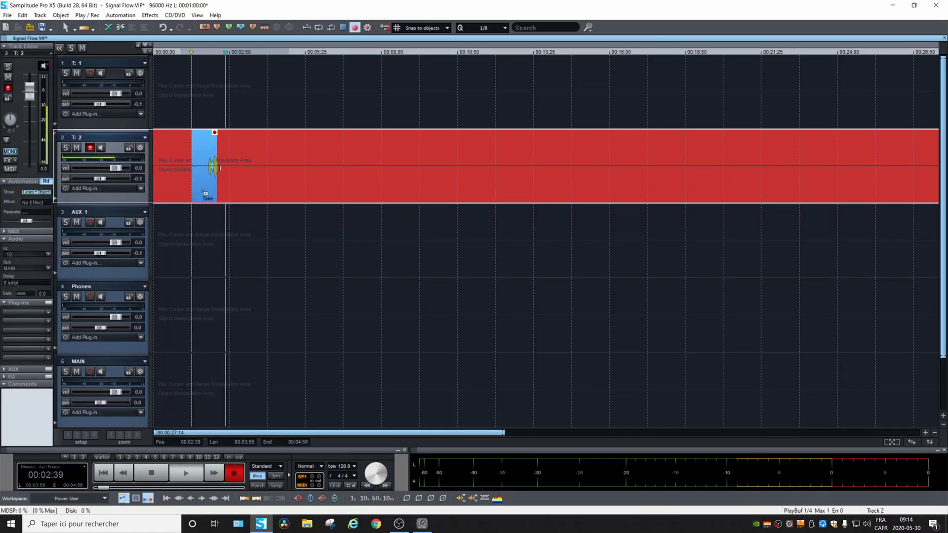
key(space)
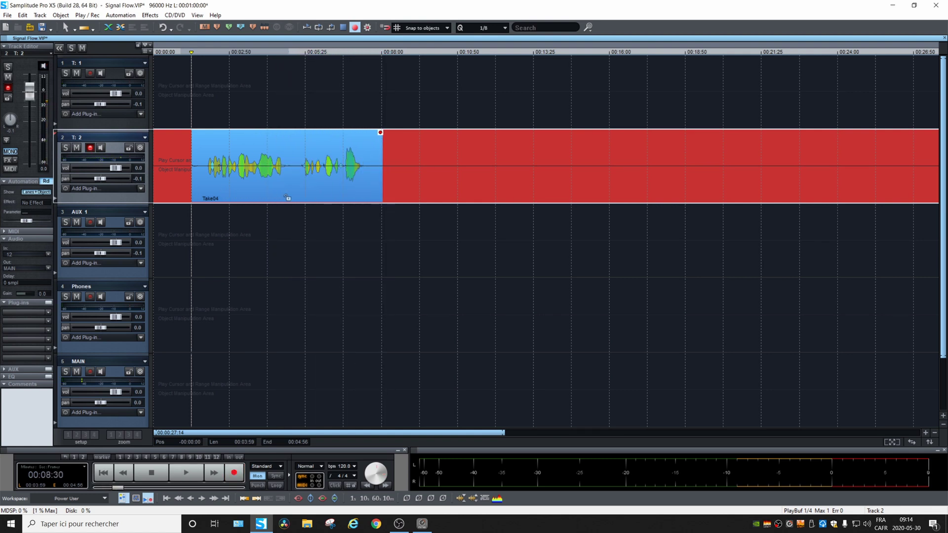
key(space)
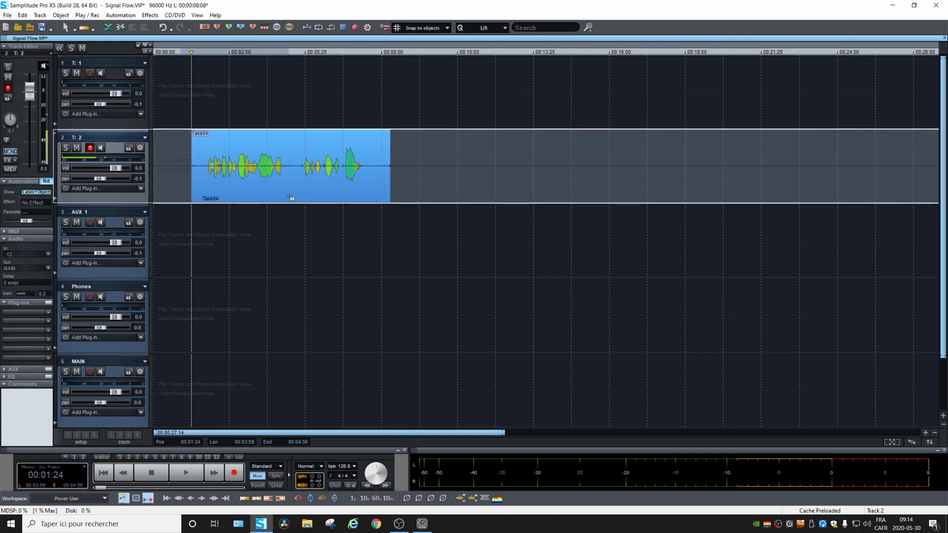
key(space)
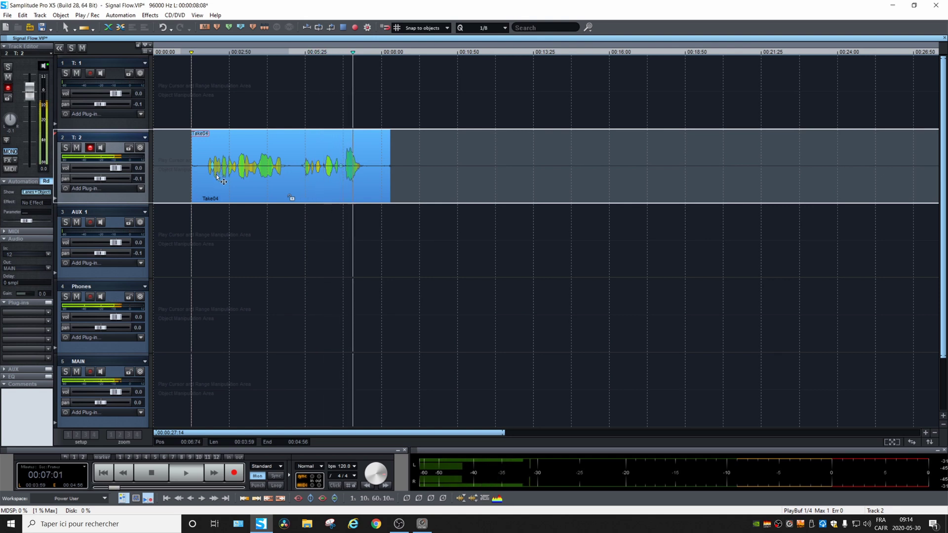
key(space)
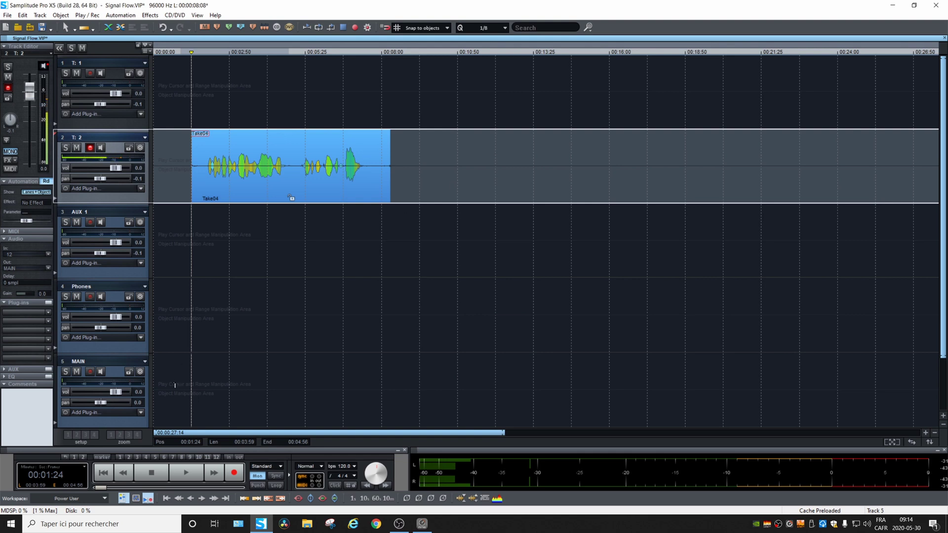
- In the mixer, confirm the master bus outputs to 1. Monitors, then bring TotalMix FX forward
click(136, 498)
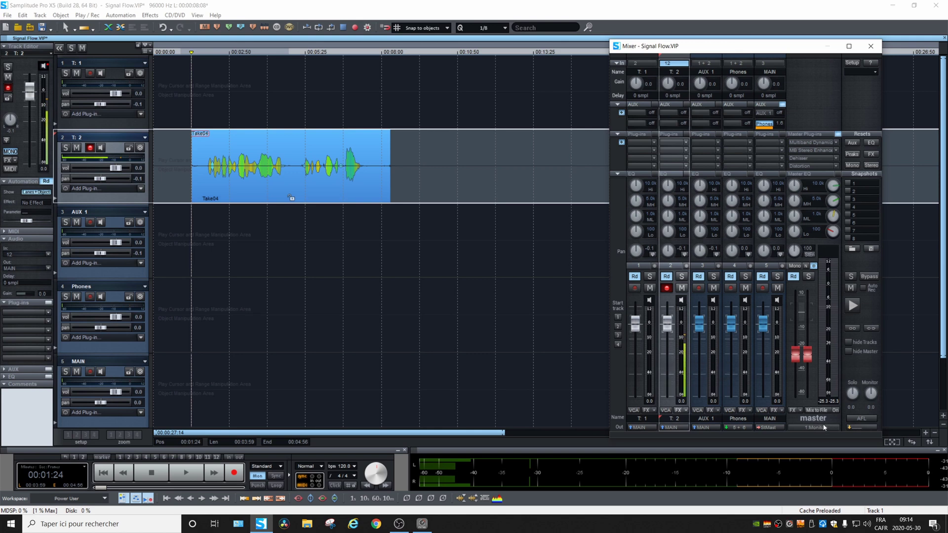
click(815, 427)
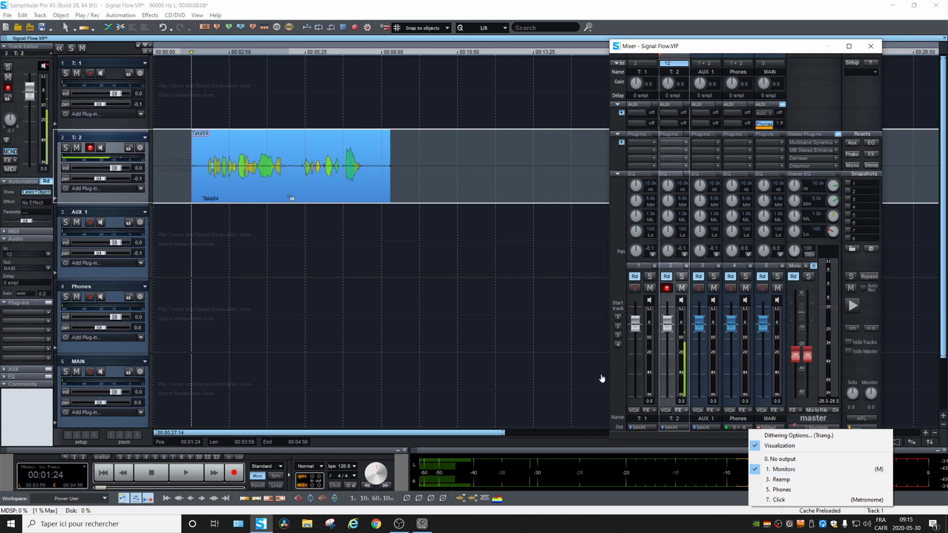
click(422, 523)
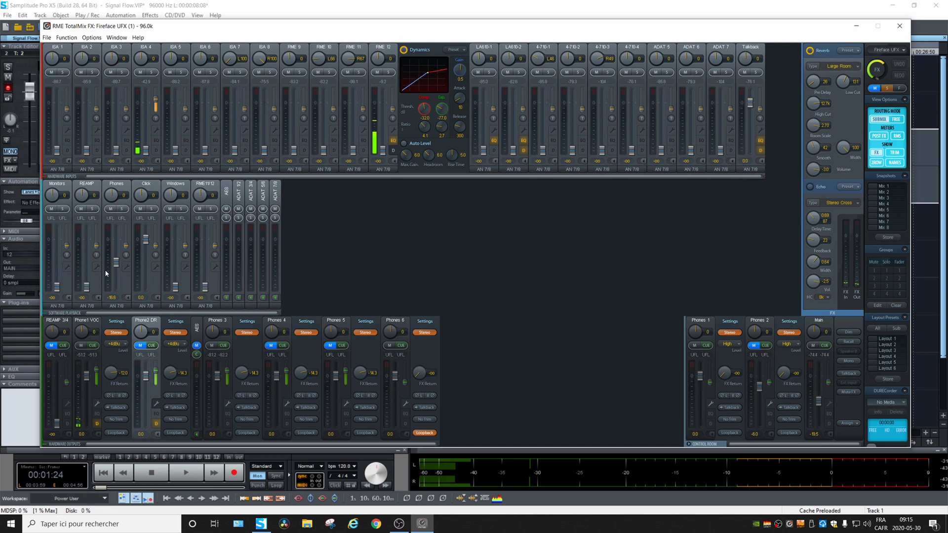
- Select the Phones 6 output submix in TotalMix FX and return to Samplitude
click(403, 322)
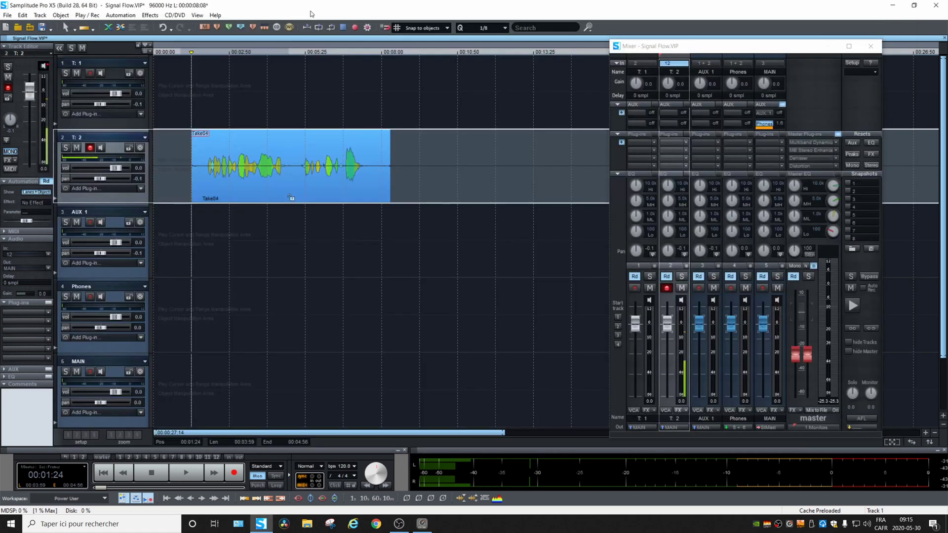
click(315, 5)
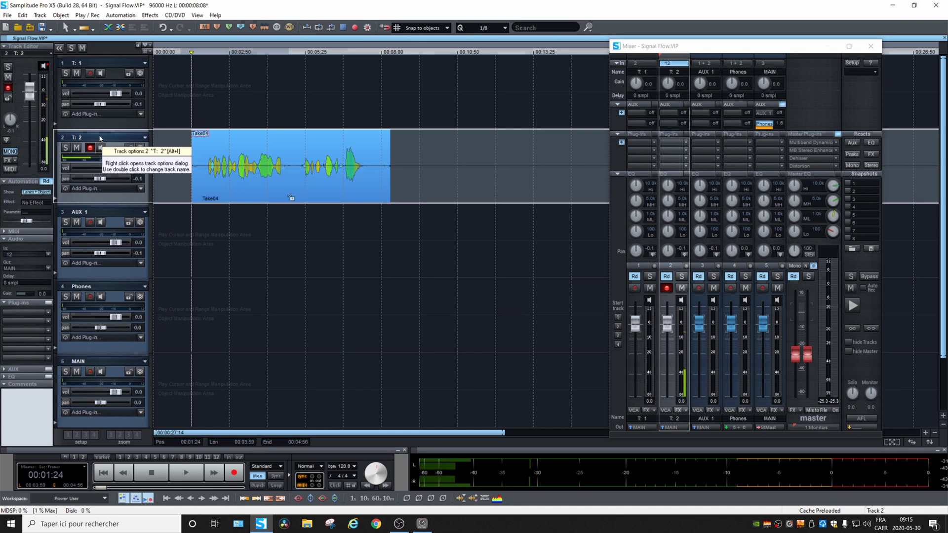
- Confirm track T: 2 records from input 12 and outputs to 5: MAIN
click(677, 65)
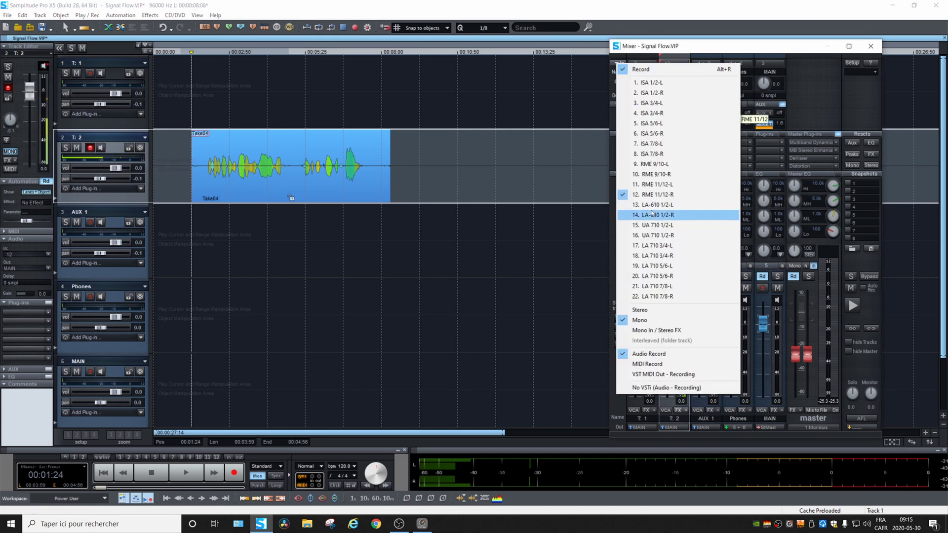
click(765, 43)
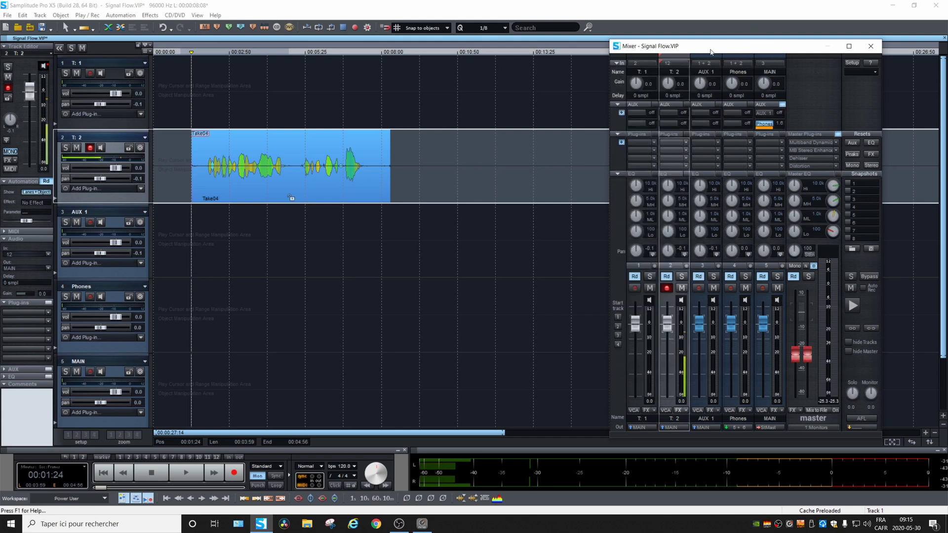
click(676, 429)
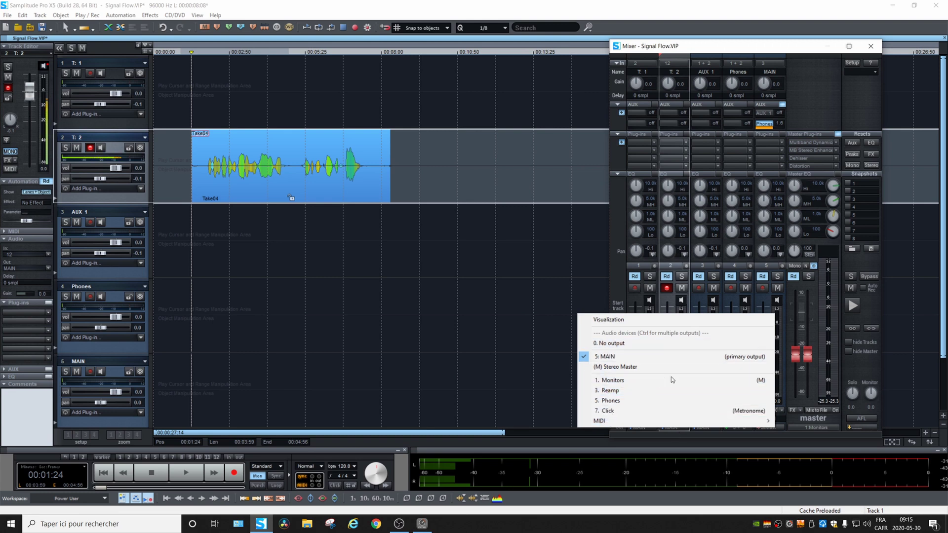
mouse_move(671, 423)
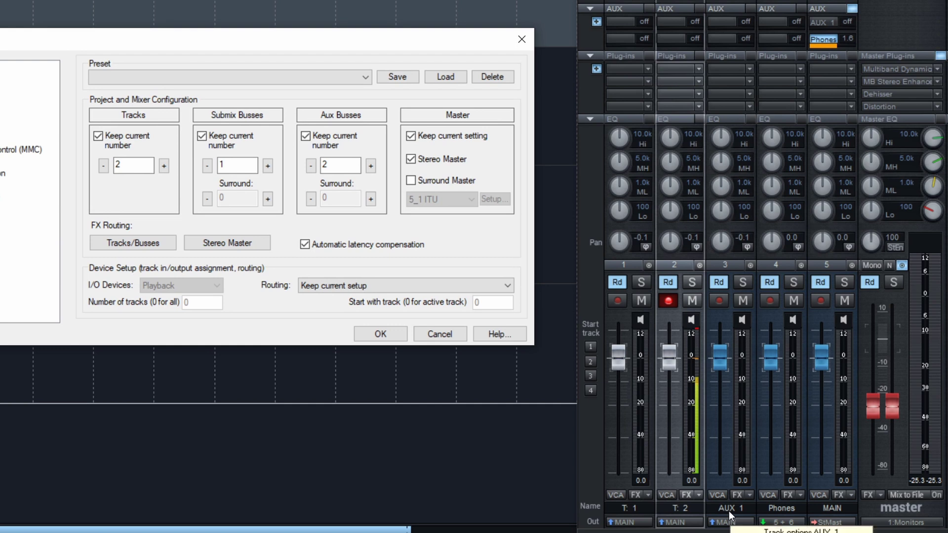
click(787, 513)
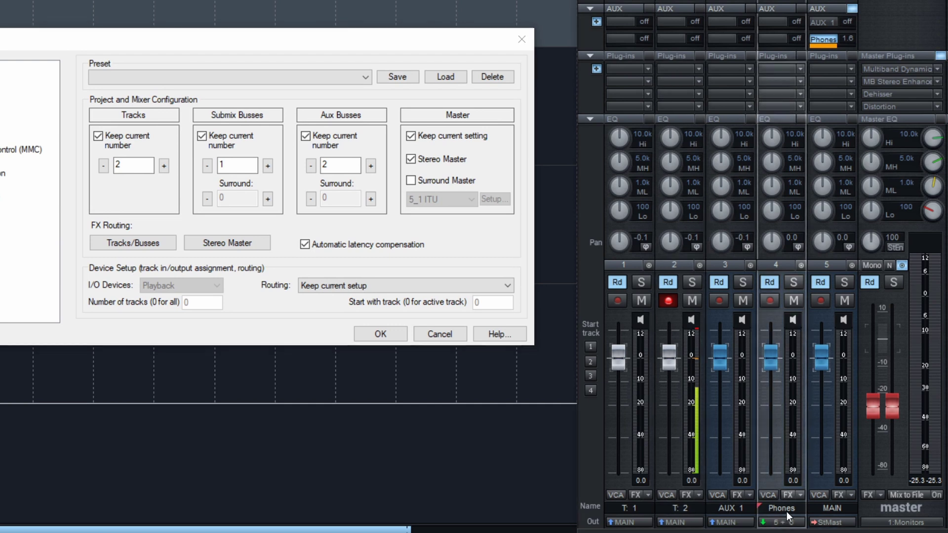
click(842, 511)
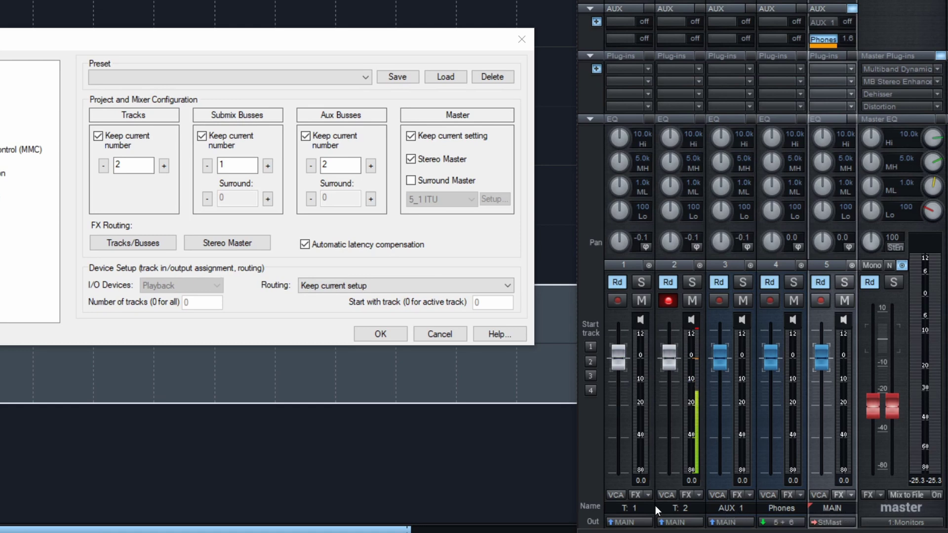
click(642, 522)
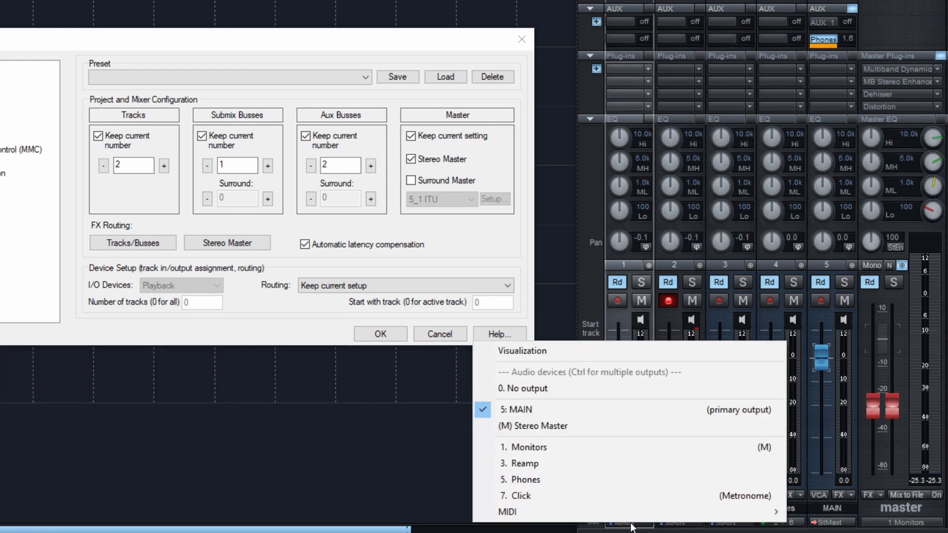
click(547, 424)
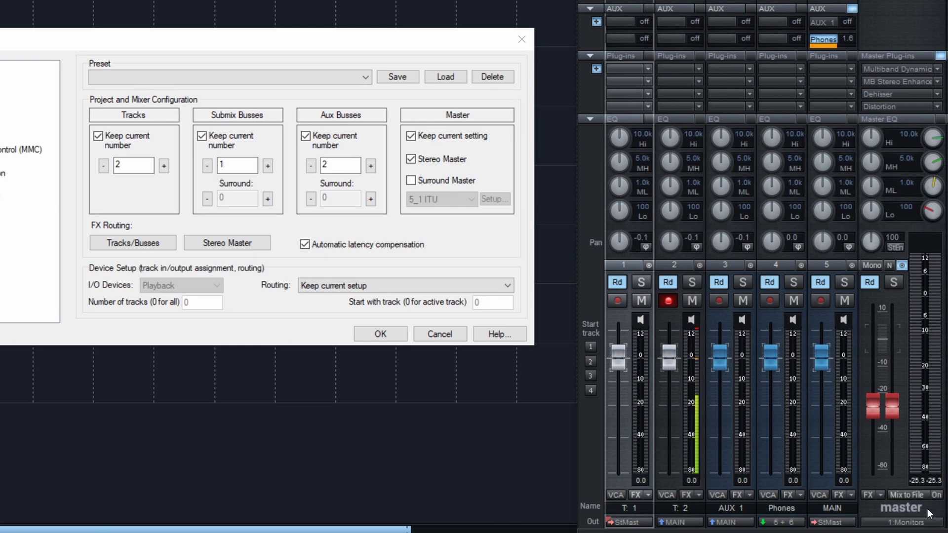
click(628, 519)
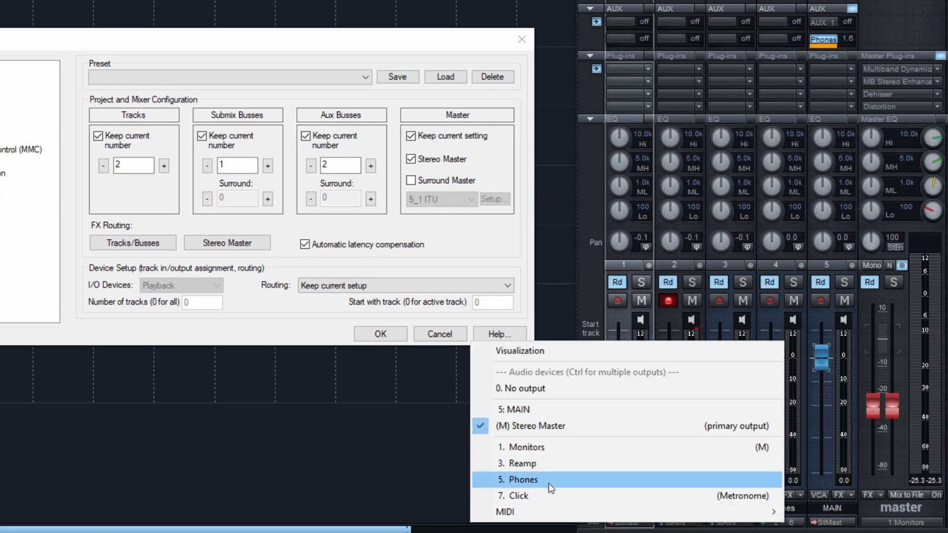
click(555, 409)
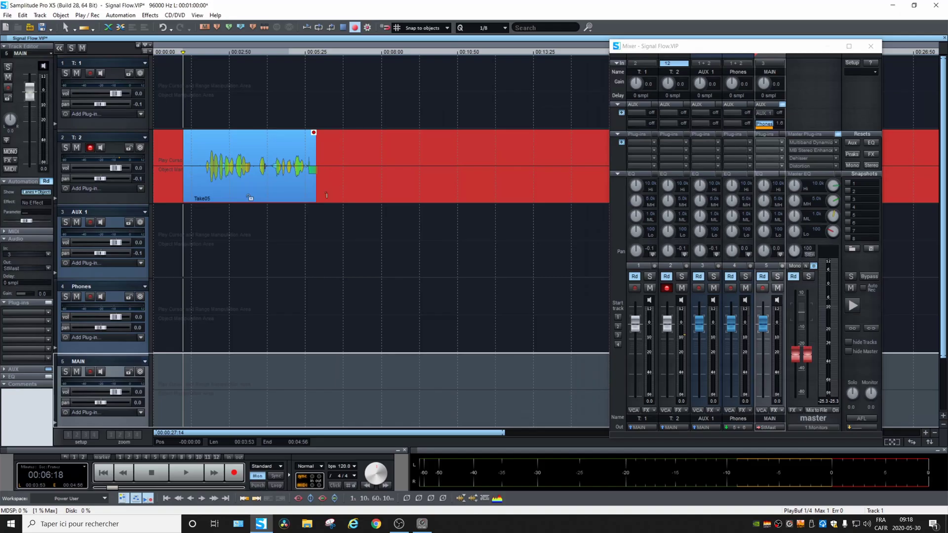
- Play the Take05 vocal take from 00:01:02
click(512, 242)
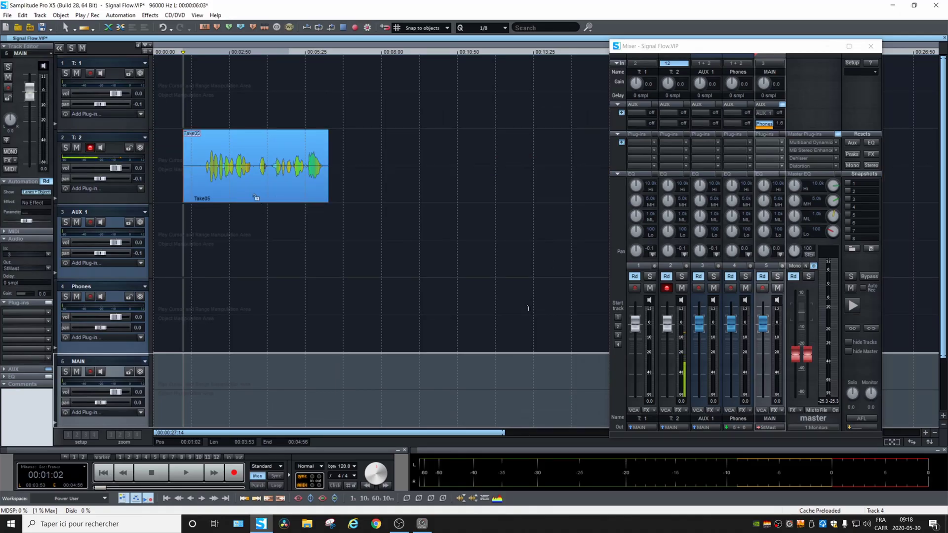
key(space)
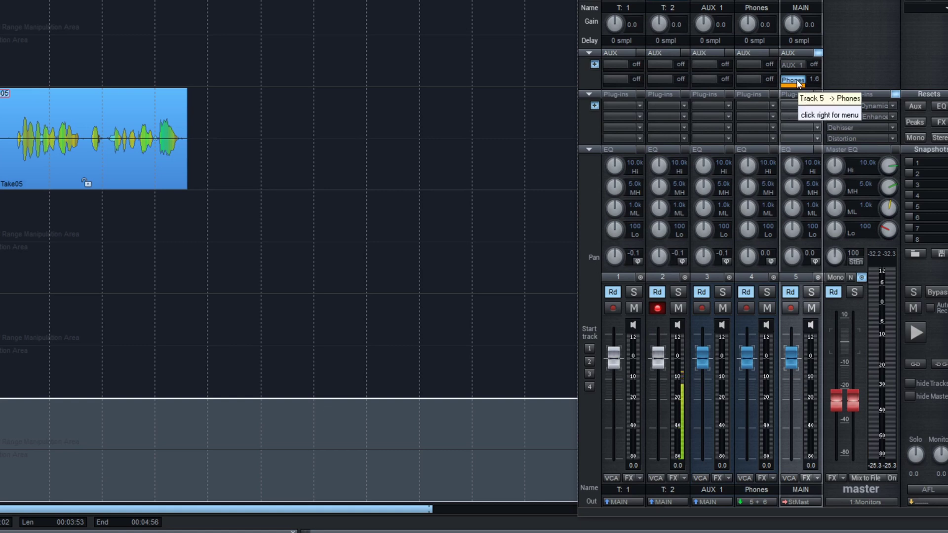
- Expand the mixer's aux send slots, confirm the Phones track outputs to 5. Phones, and bring up TotalMix FX
click(754, 492)
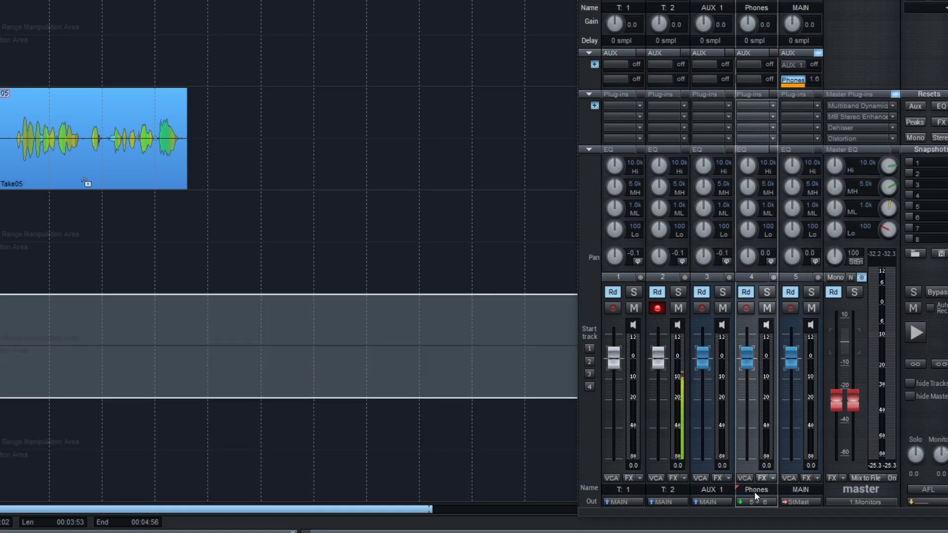
click(594, 64)
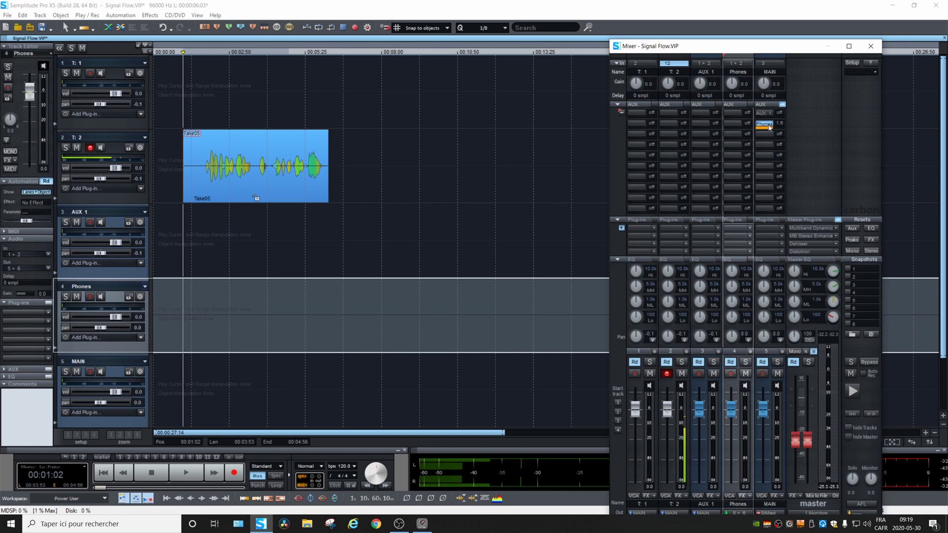
click(742, 513)
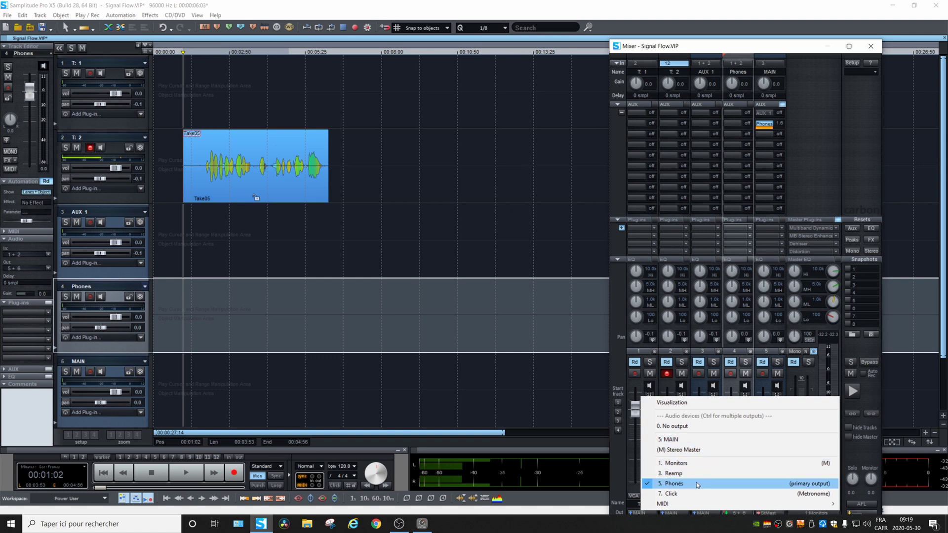
click(422, 523)
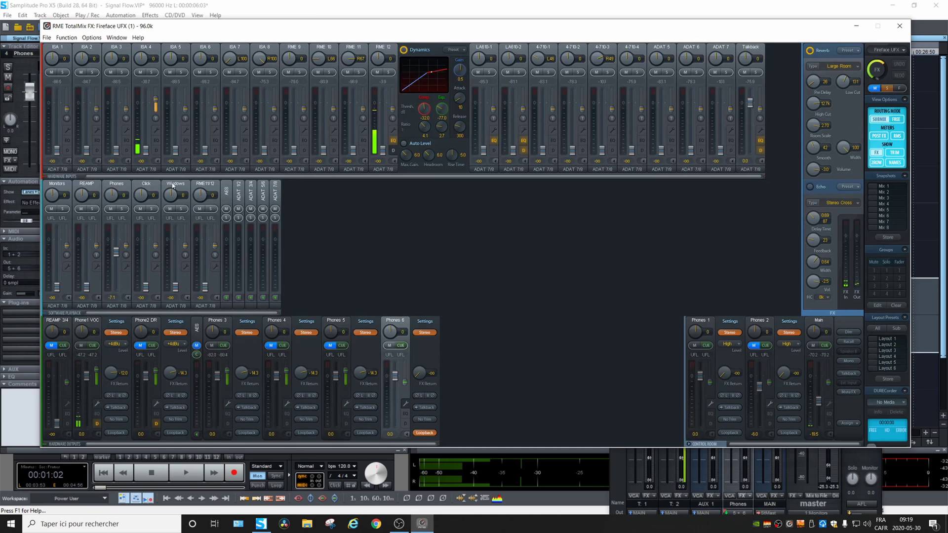
- Play and stop the take to watch the TotalMix meters, then check Samplitude's master bus output
key(space)
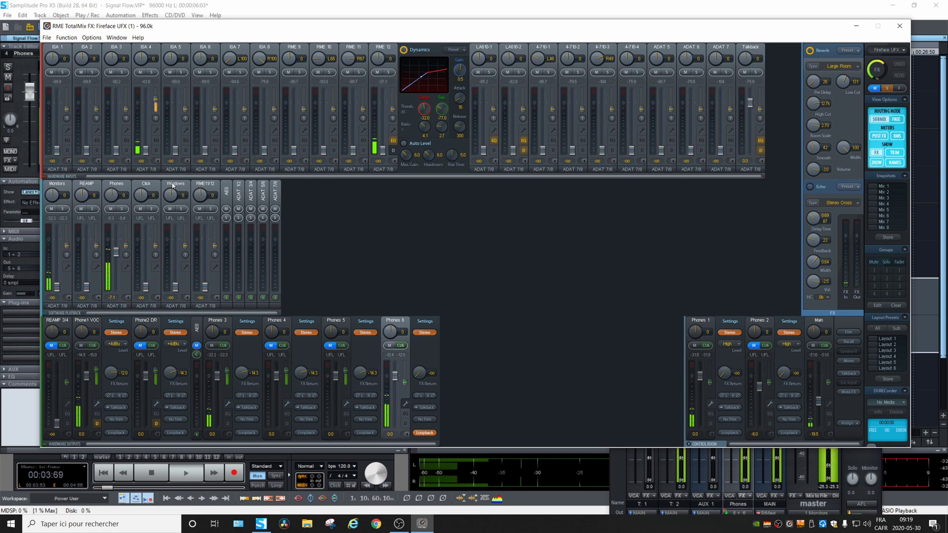
key(space)
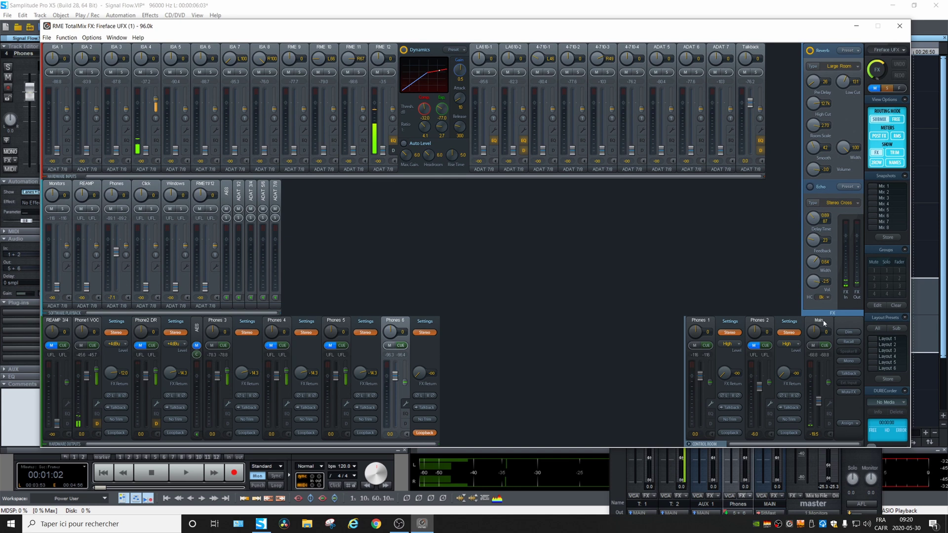
key(alt+Tab)
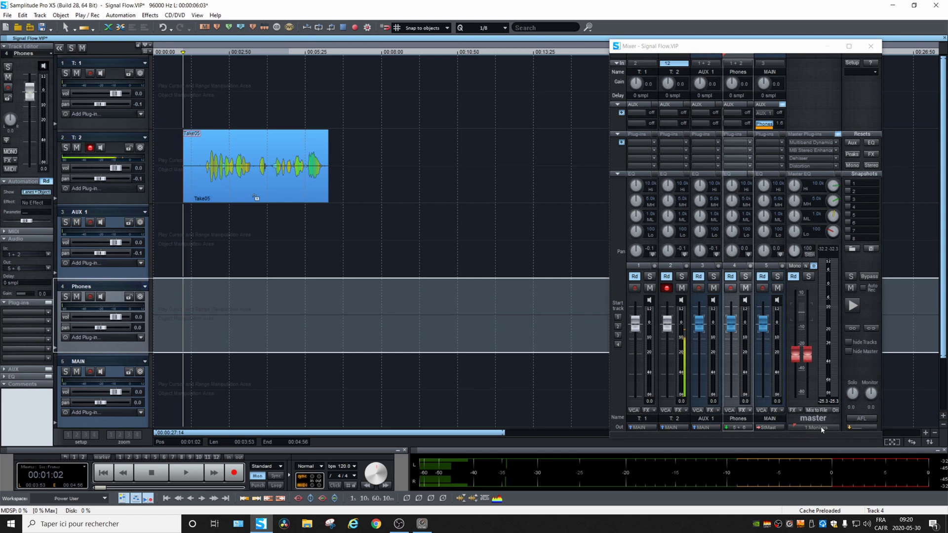
click(821, 427)
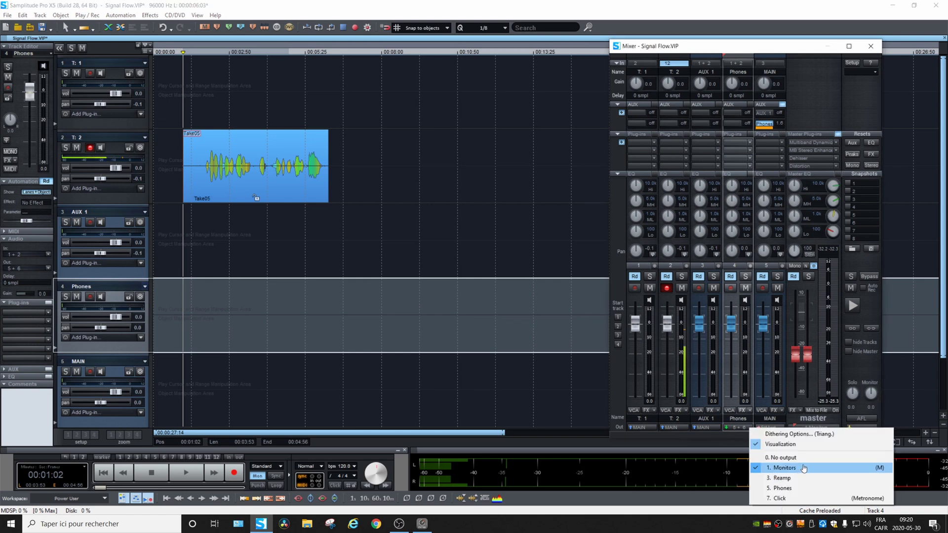
- Bring the RME TotalMix FX window back in front of Samplitude
click(421, 524)
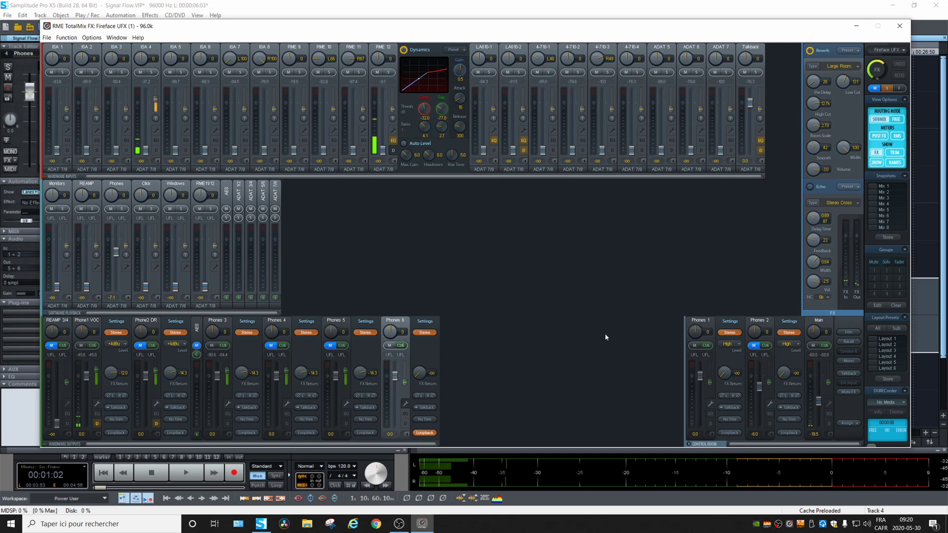
- Make Main the active submix, trim the Monitors playback level slightly, and lower Main to -39.0 dB
click(827, 324)
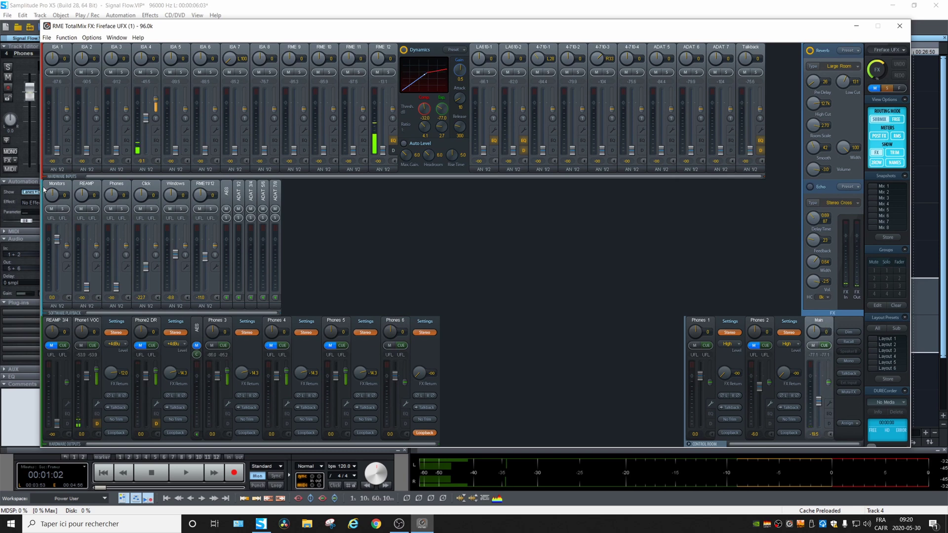
mouse_move(56, 238)
mouse_down()
mouse_move(58, 256)
mouse_move(60, 240)
mouse_up()
mouse_move(817, 401)
mouse_down()
mouse_move(820, 422)
mouse_move(823, 414)
mouse_up()
- Switch from Samplitude back to TotalMix, then bring the OBS recorder window forward
click(720, 9)
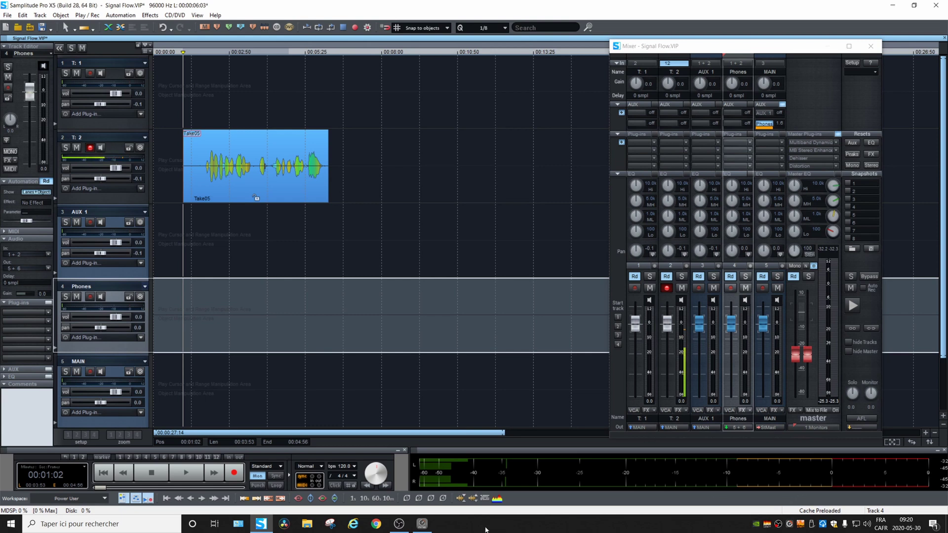
click(422, 523)
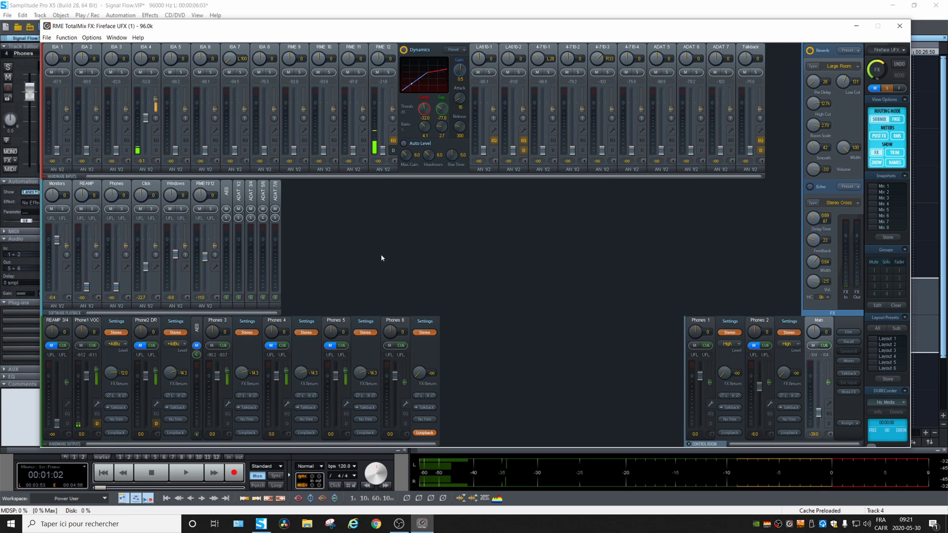
click(399, 524)
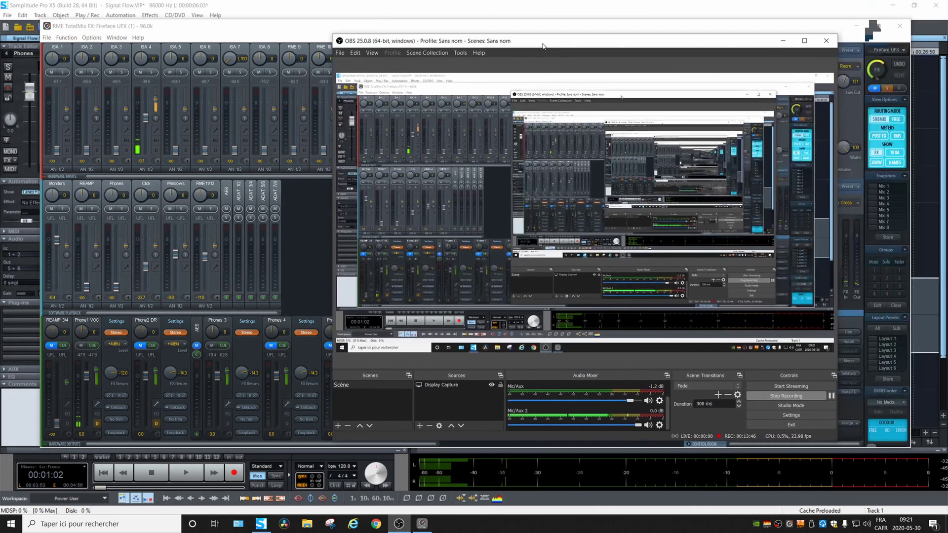
- Move the OBS window further right and start project playback
drag(543, 46, 588, 45)
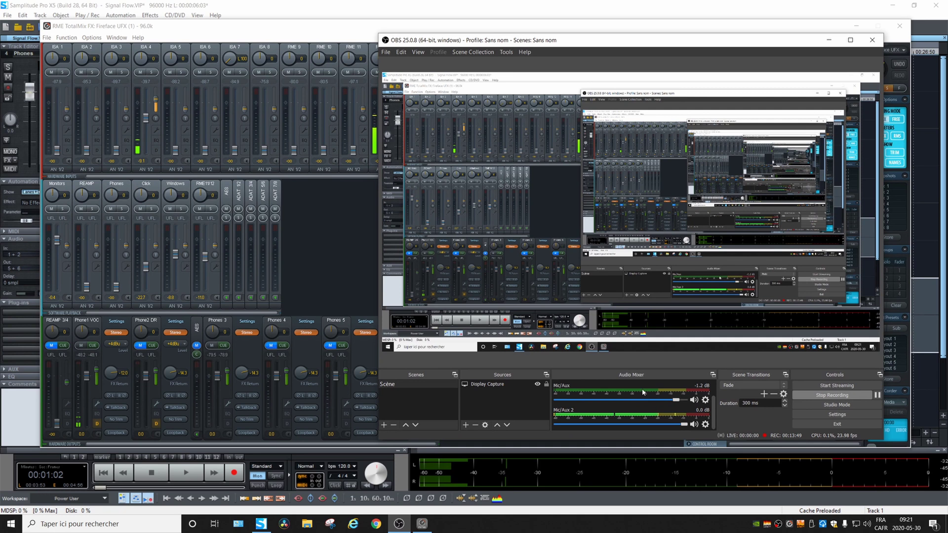
key(space)
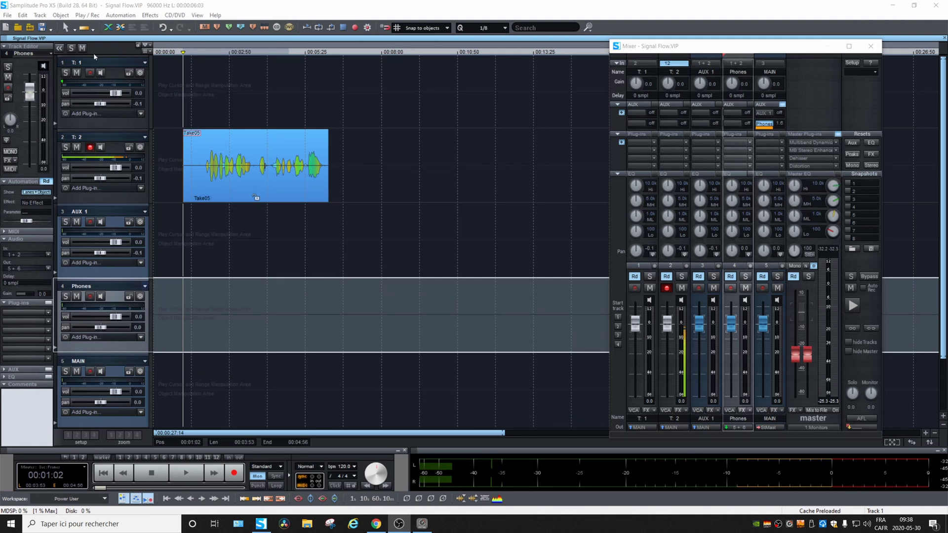
click(635, 63)
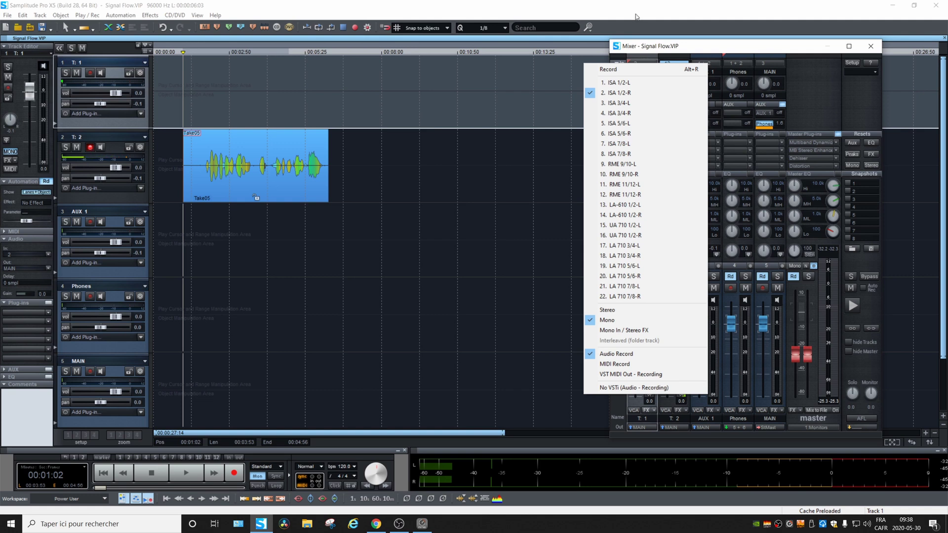
click(446, 347)
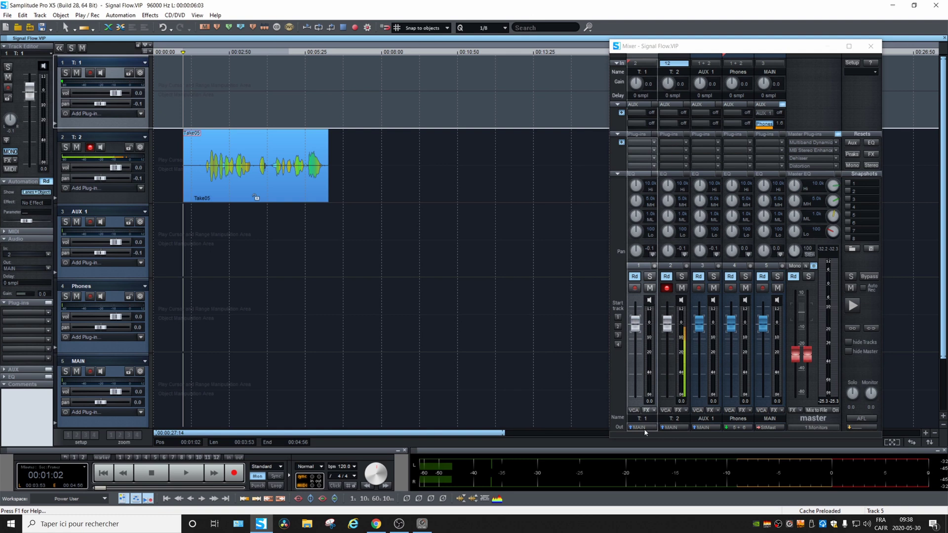
click(673, 428)
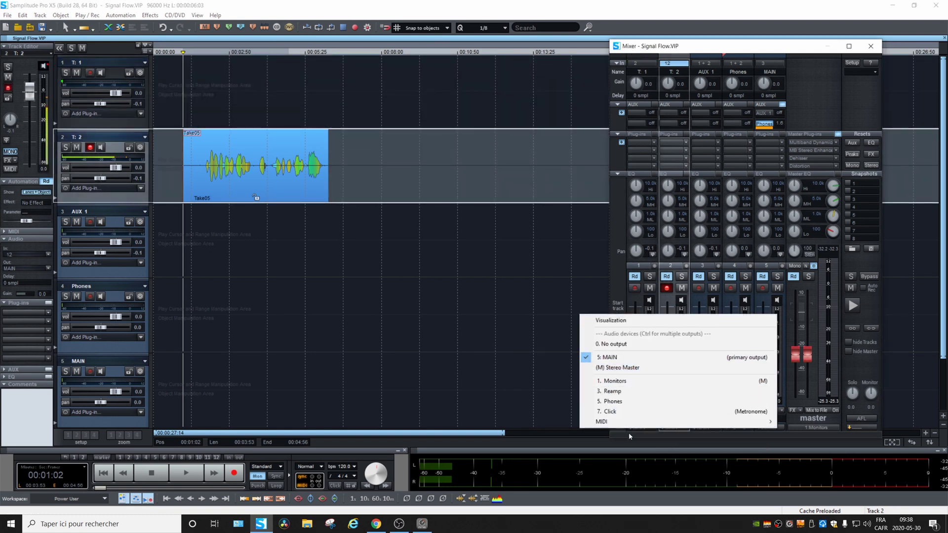
mouse_move(648, 427)
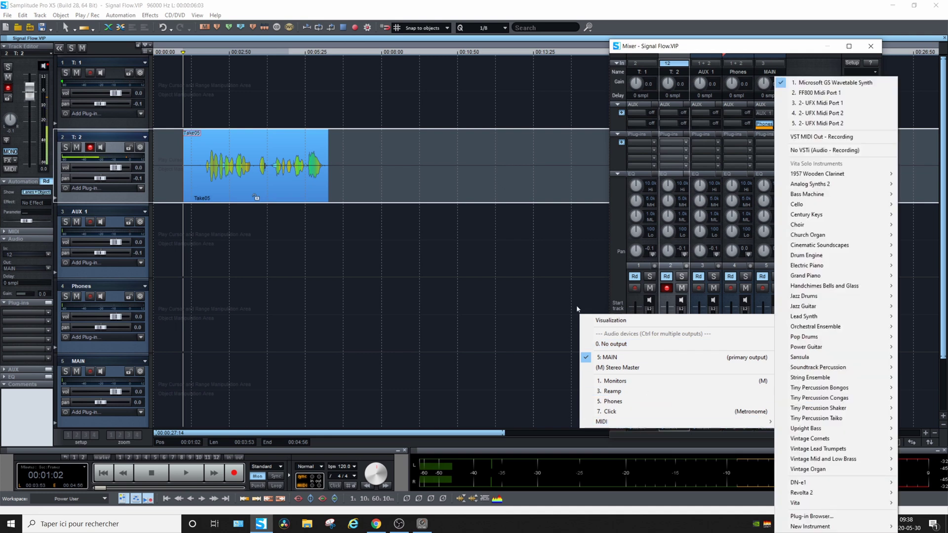
click(614, 265)
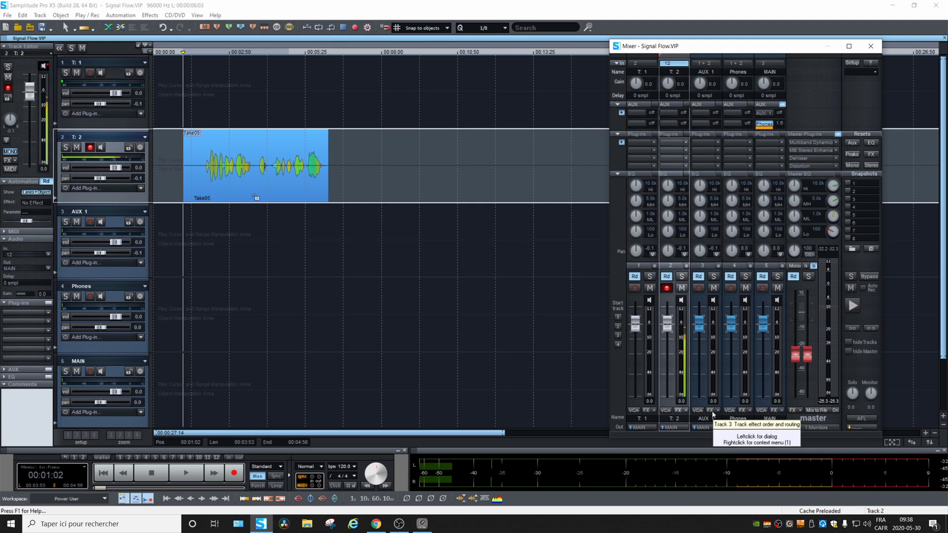
- Insert FabFilter Pro-R from Favorites on the AUX 1 track and move its editor left
click(722, 146)
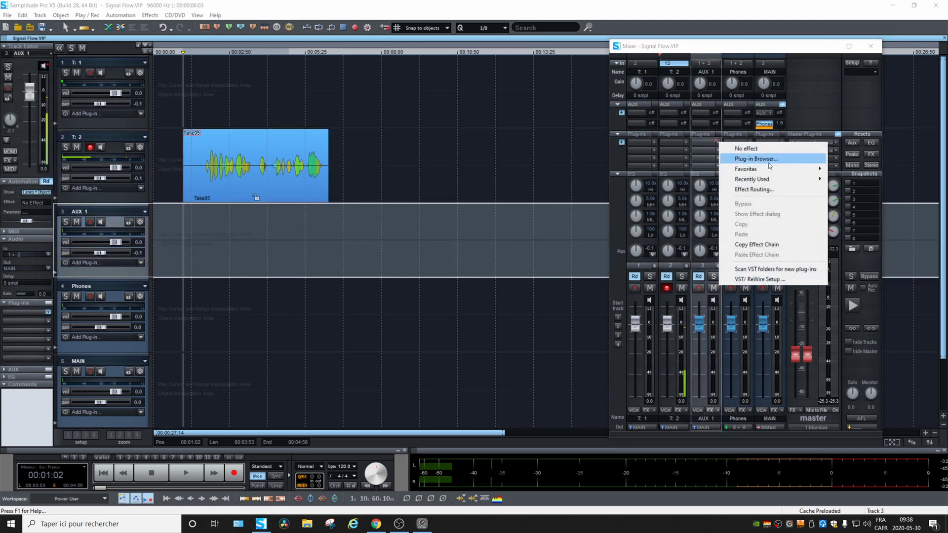
mouse_move(770, 168)
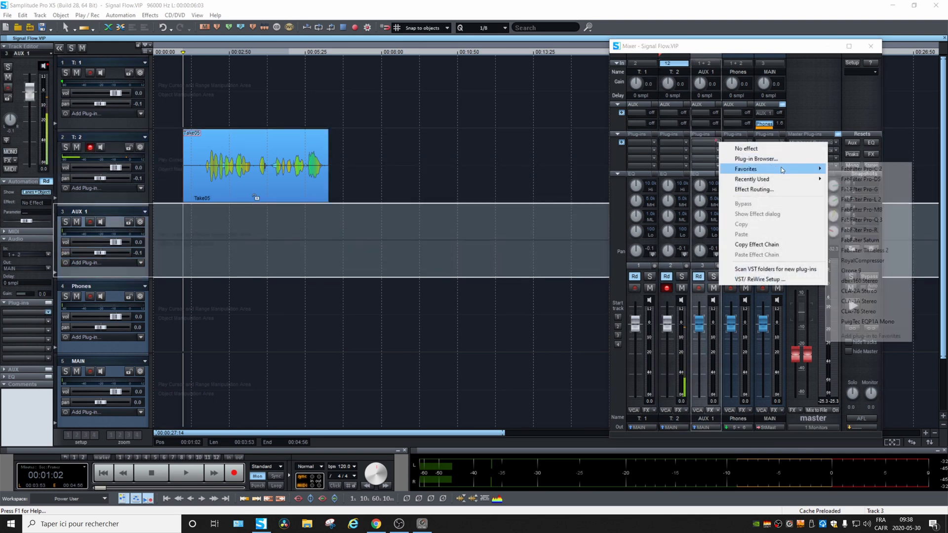
click(882, 231)
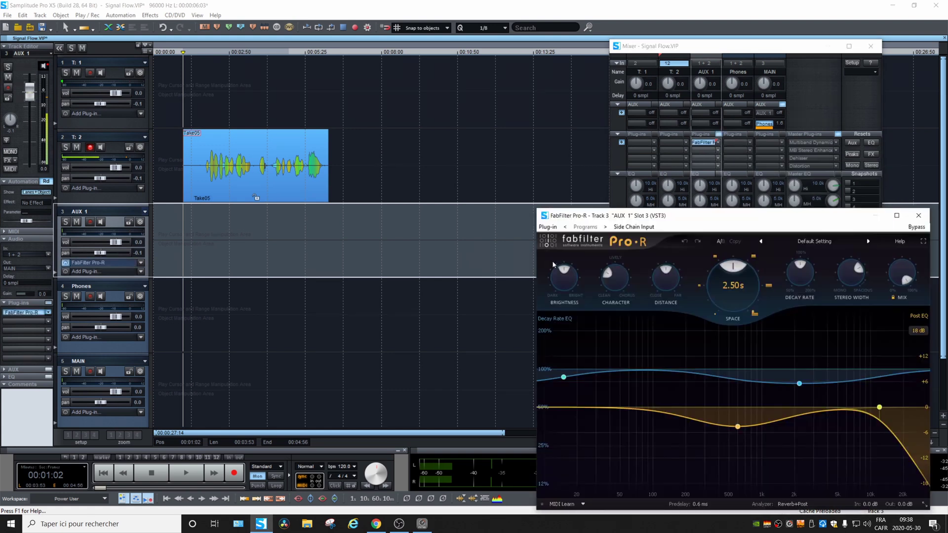
drag(714, 221, 314, 245)
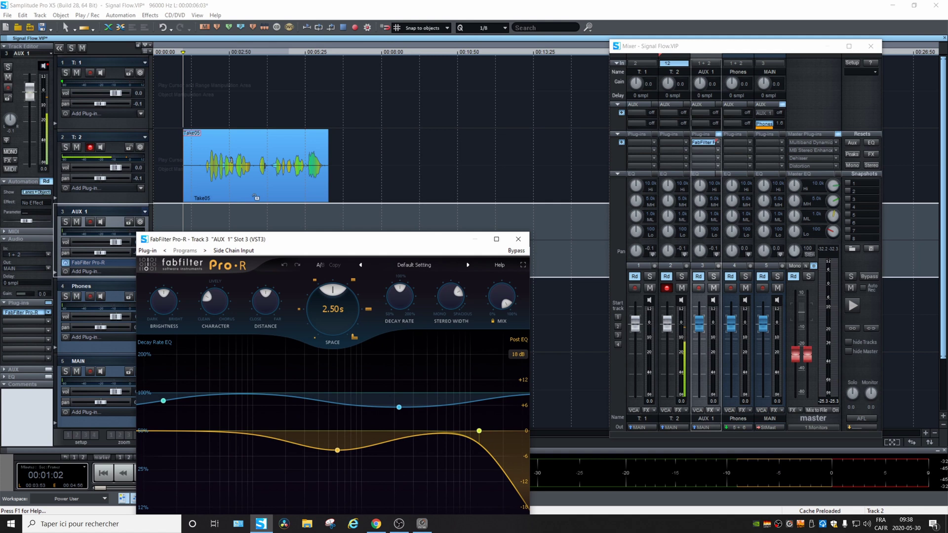
- Audition the project with Pro-R loaded and expand the mixer's AUX send rows
key(space)
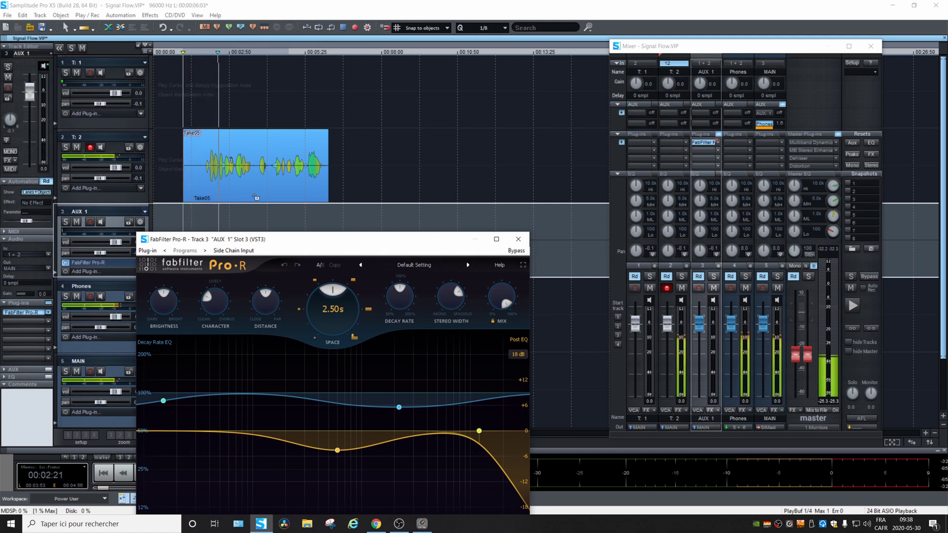
key(space)
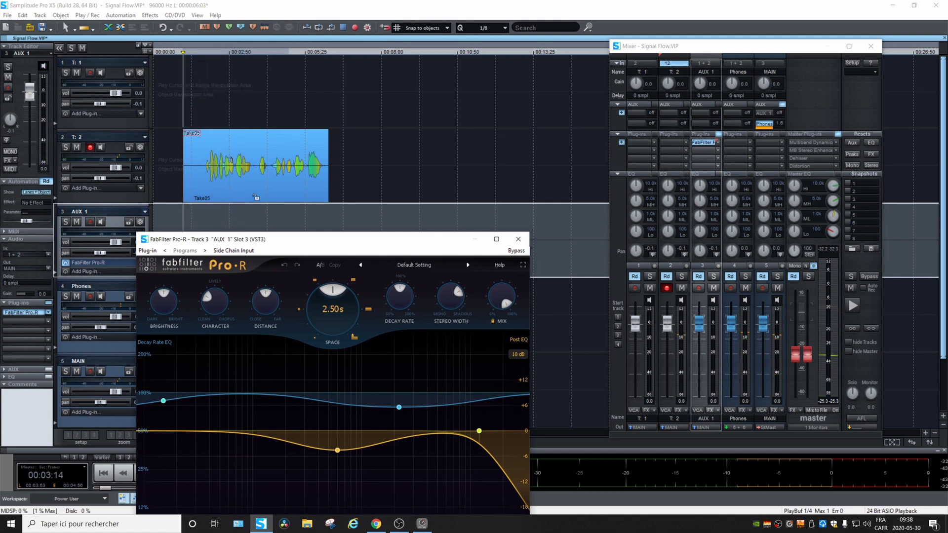
key(space)
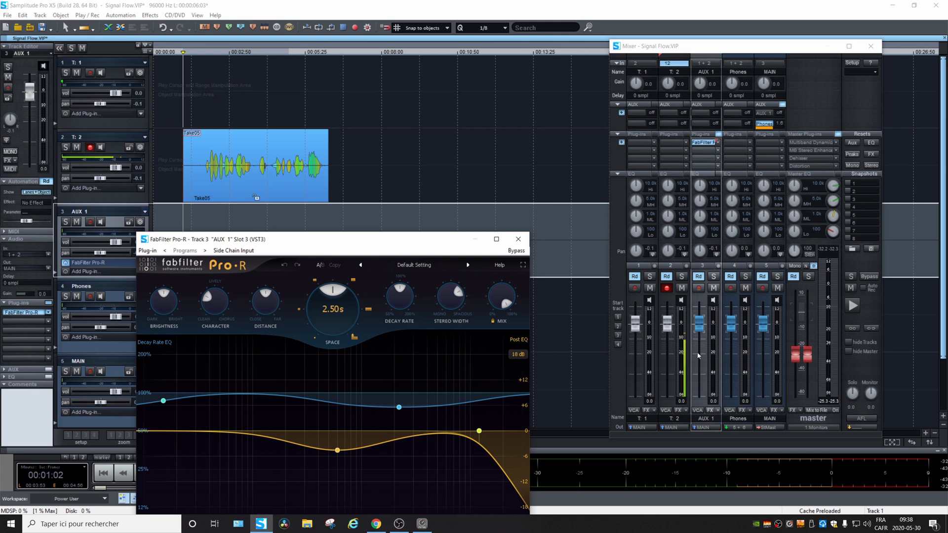
click(621, 112)
- Assign track 2's first send to AUX 1, enable it at -3.0 dB, and play to test
click(672, 115)
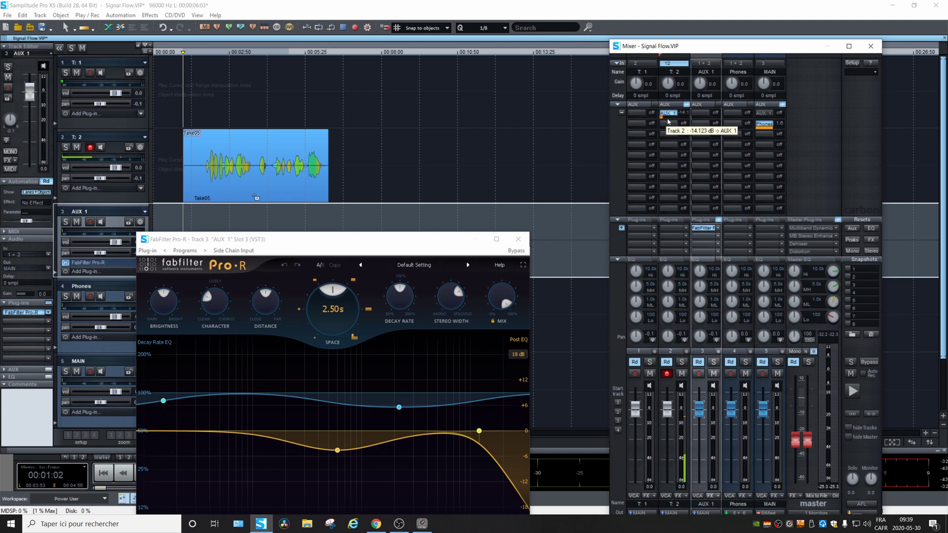
click(672, 117)
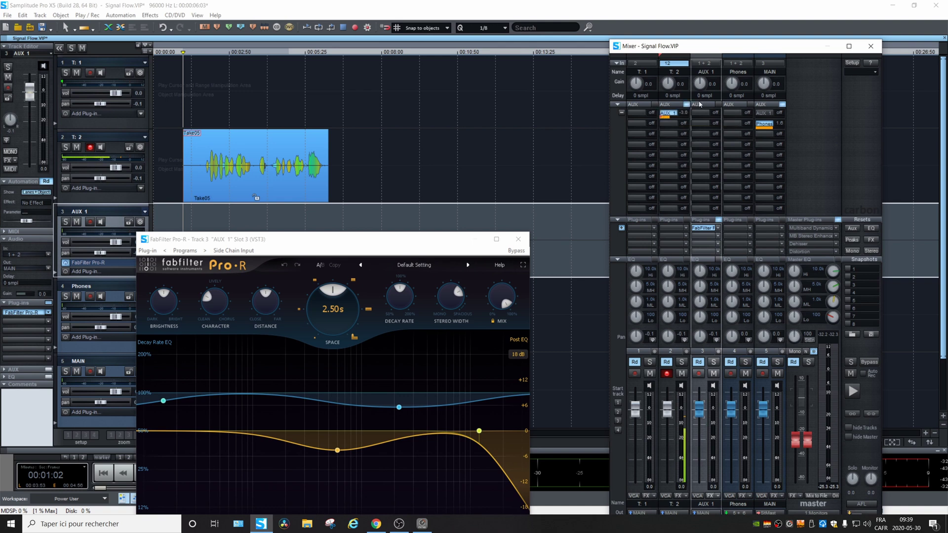
key(space)
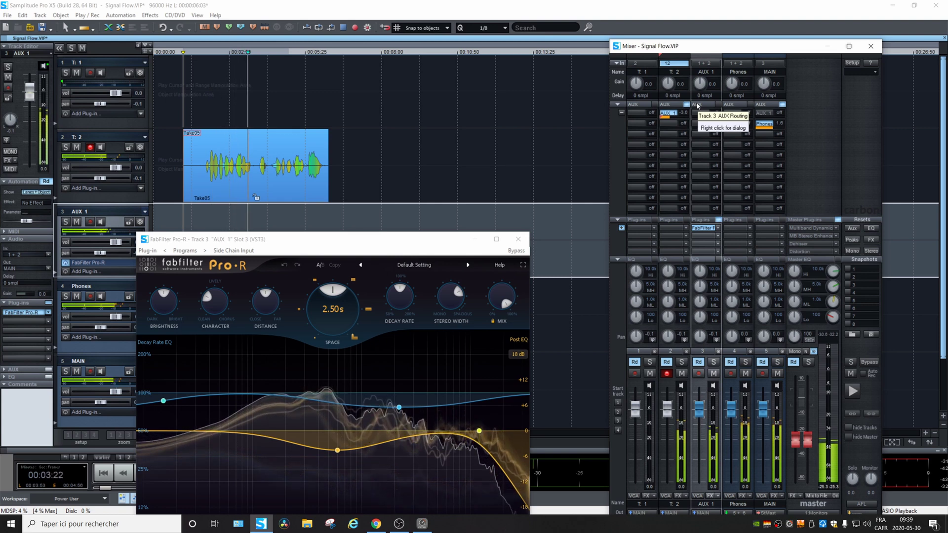
key(space)
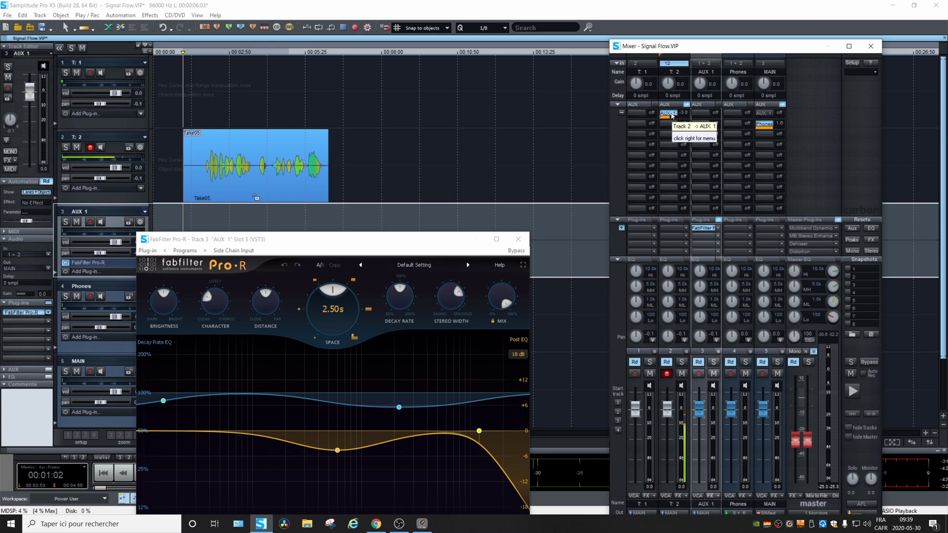
- Confirm track 2's AUX 1 send is post-fader and lower track 2's volume to -0.5 dB
right_click(671, 116)
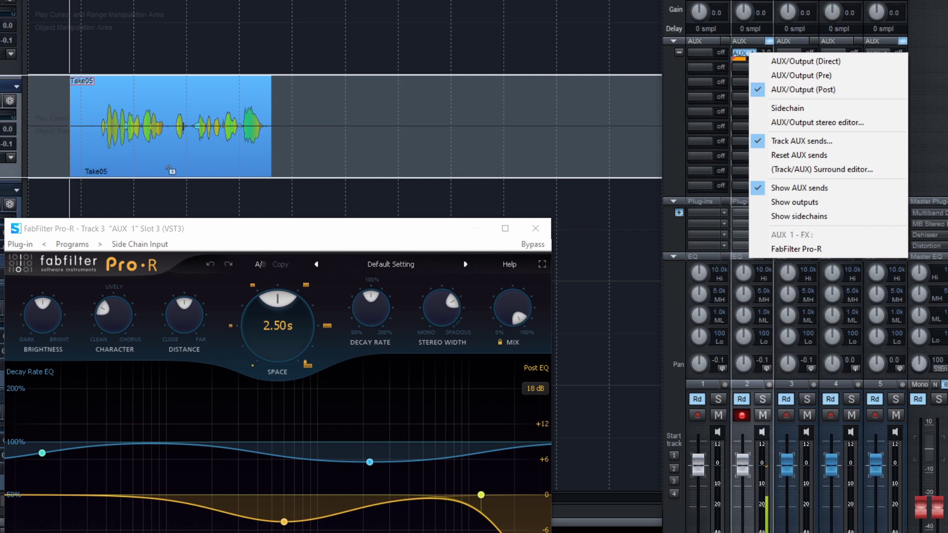
click(751, 58)
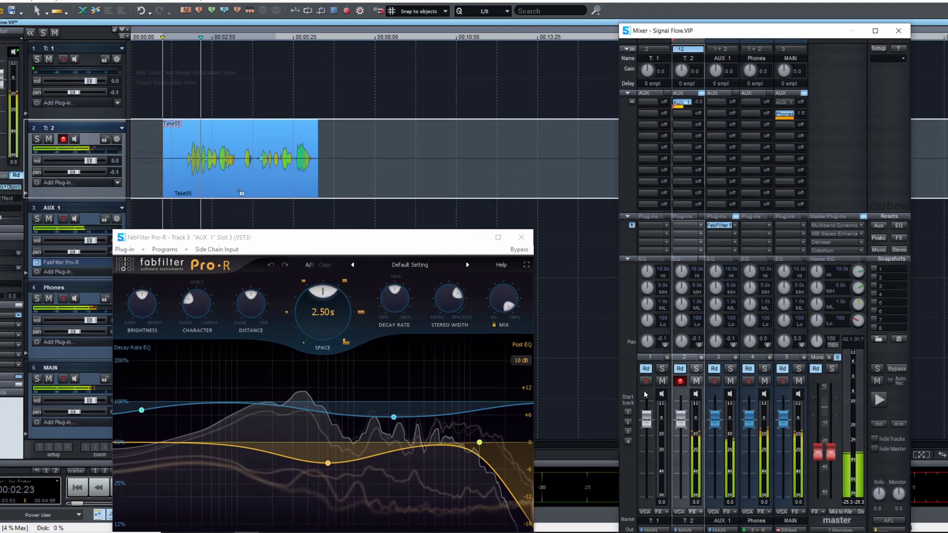
drag(747, 471, 753, 487)
drag(687, 439, 683, 421)
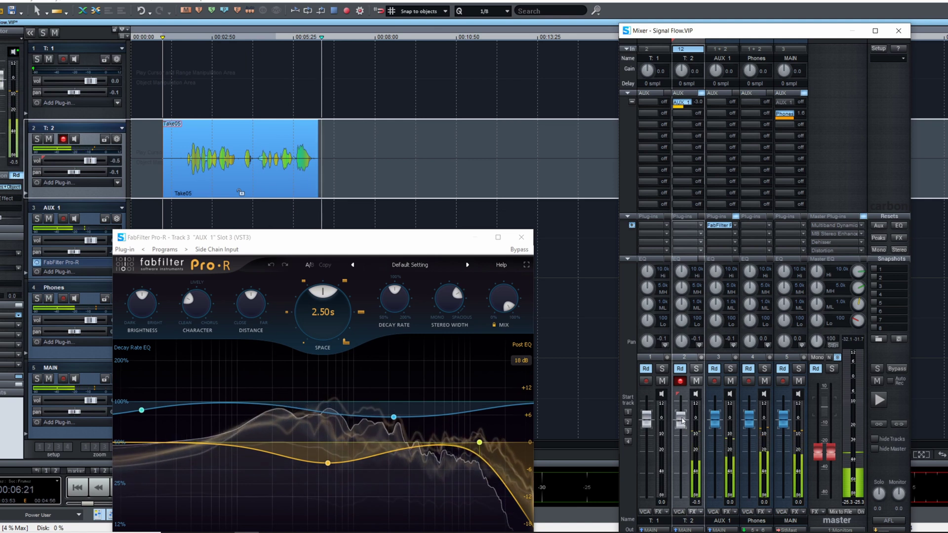
key(space)
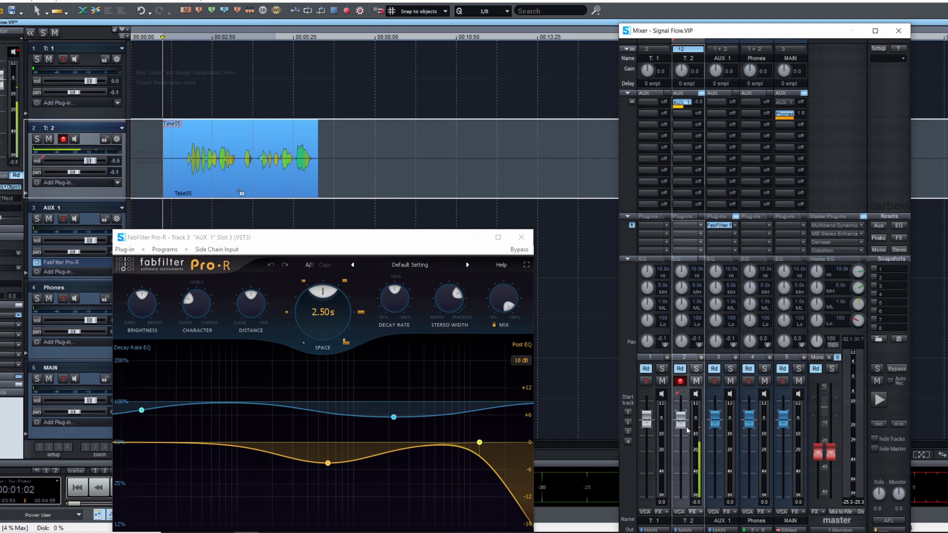
double_click(737, 519)
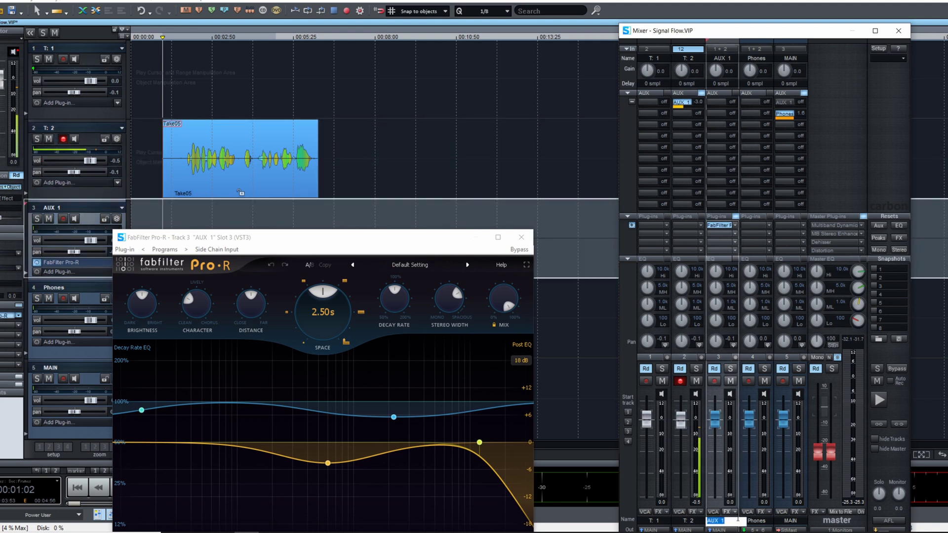
- Name the AUX 1 bus 'Reverb', close the Pro-R editor, and collapse the aux send rows
text(Reverb)
key(Return)
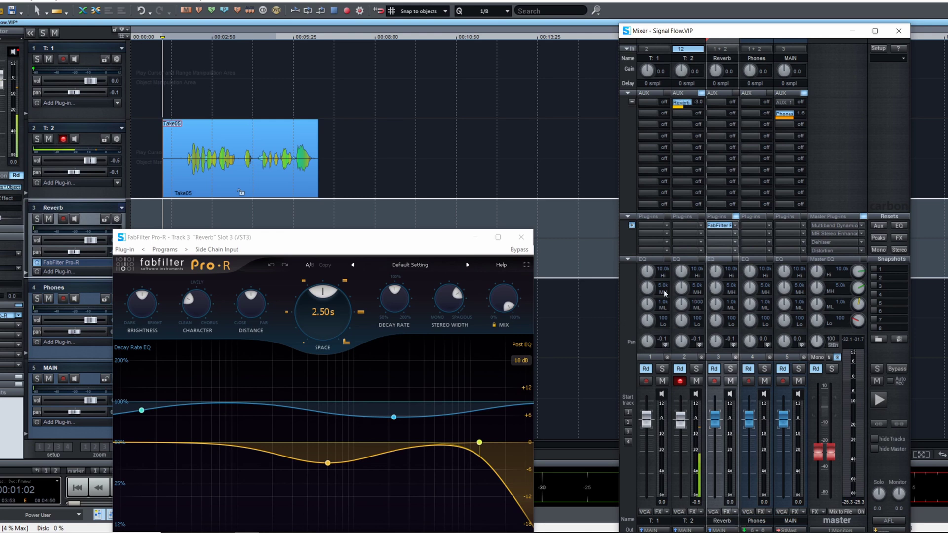
click(528, 241)
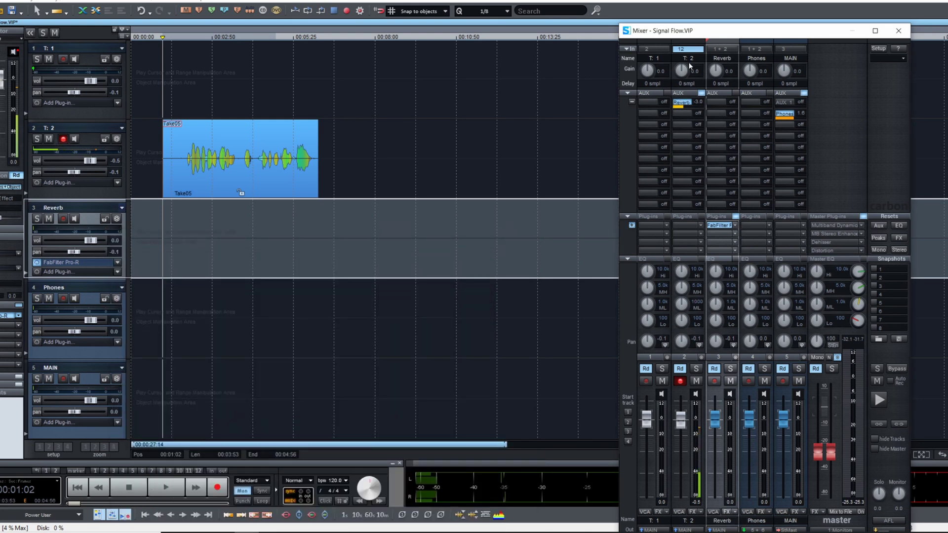
click(683, 49)
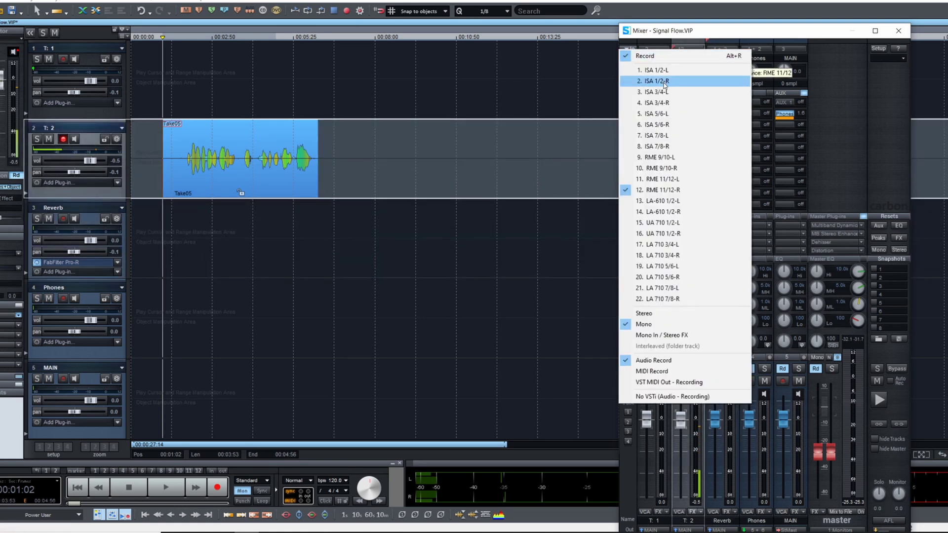
click(737, 34)
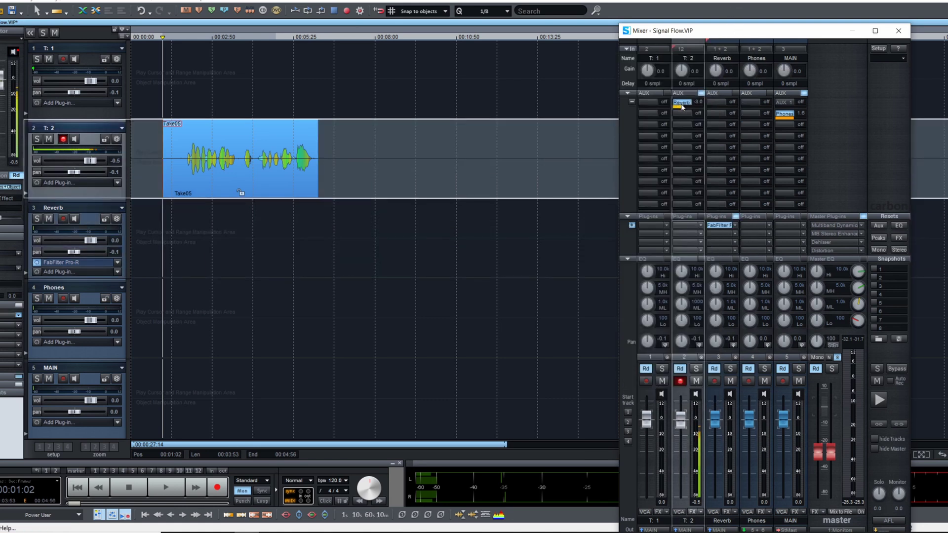
click(632, 101)
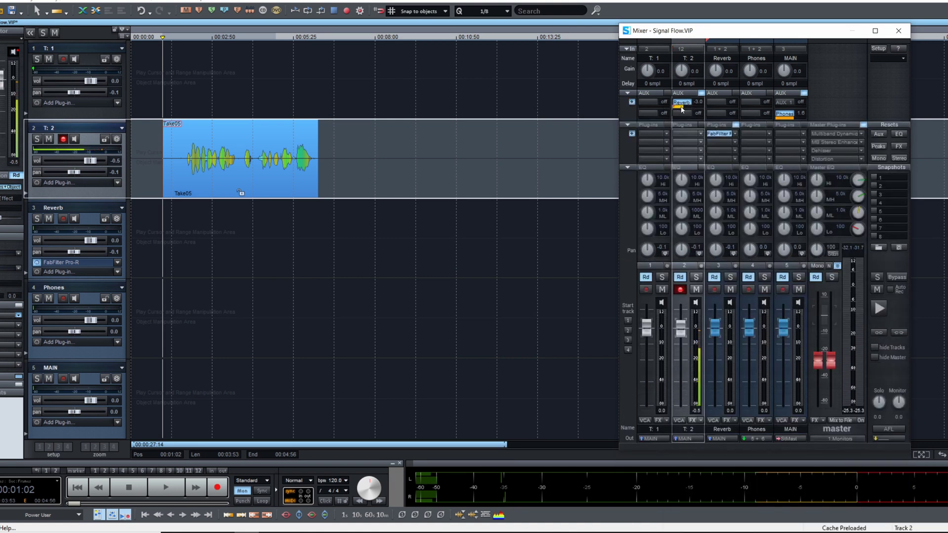
- Raise track 2's Reverb send to -1.2 and re-expand the aux send rows
drag(682, 110, 687, 110)
click(724, 432)
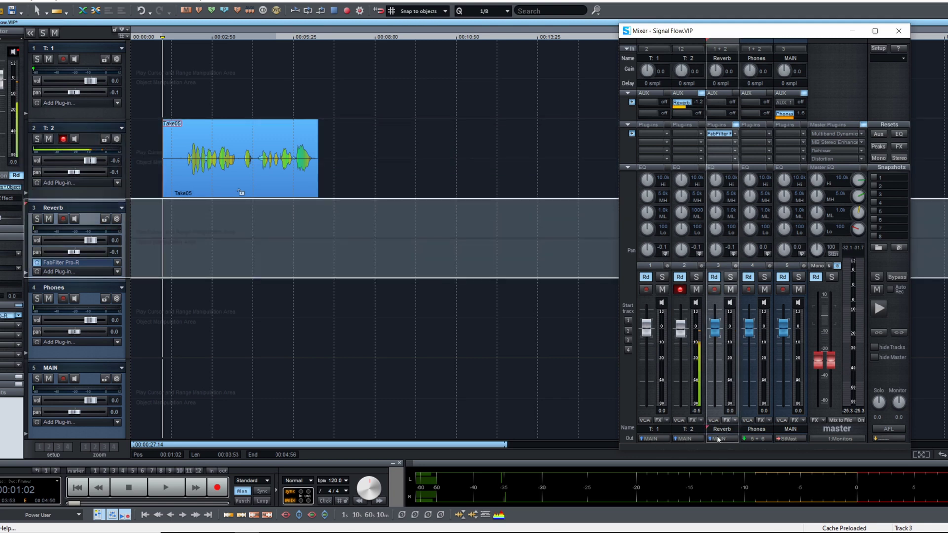
click(791, 431)
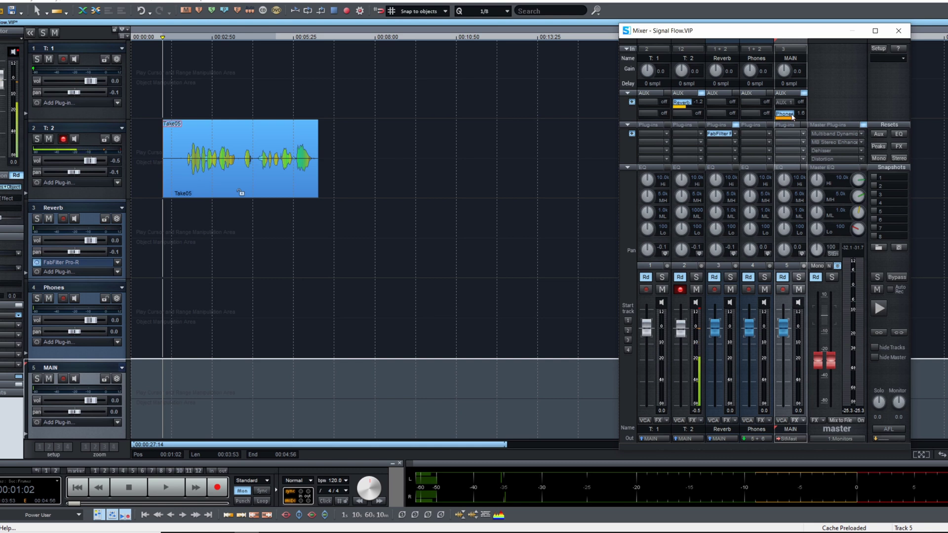
click(632, 102)
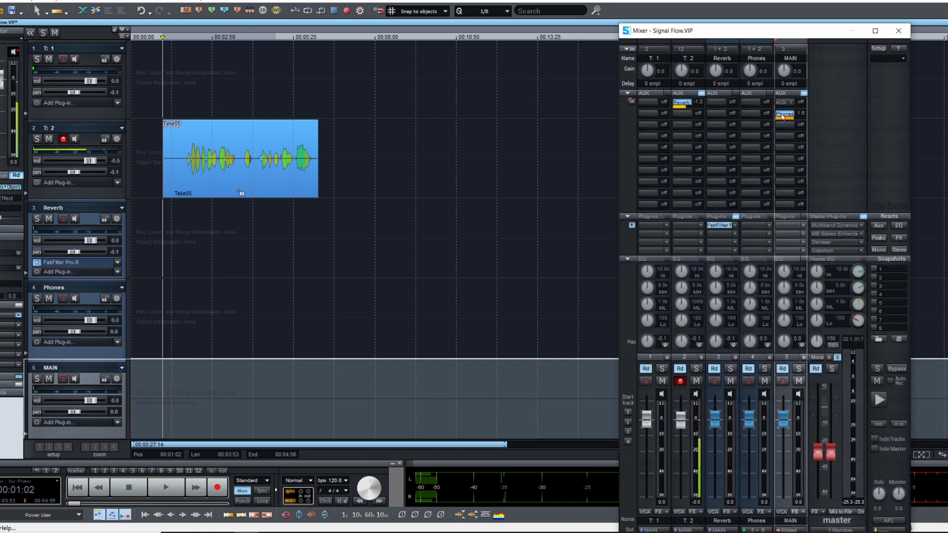
click(754, 522)
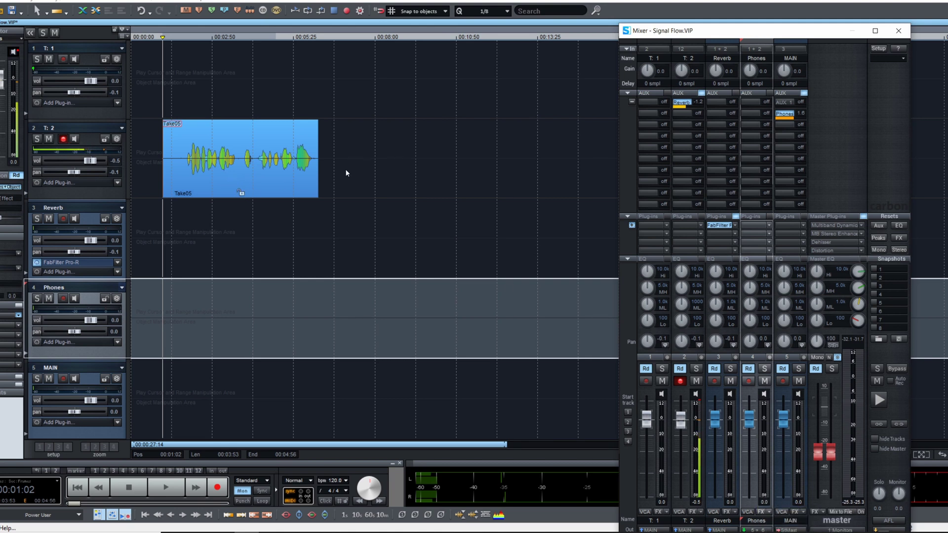
- Route track 2's output to 3. Reamp (outputs 3 + 4)
click(693, 530)
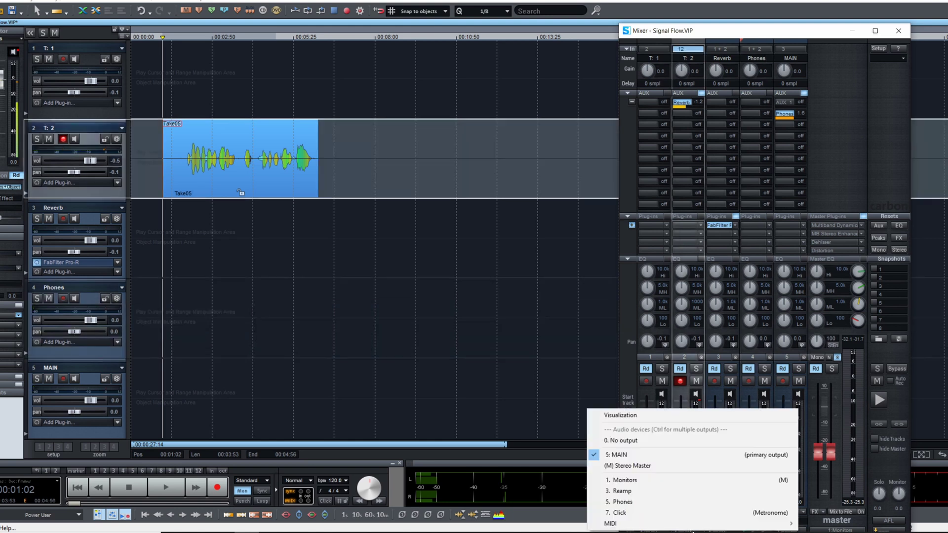
click(626, 493)
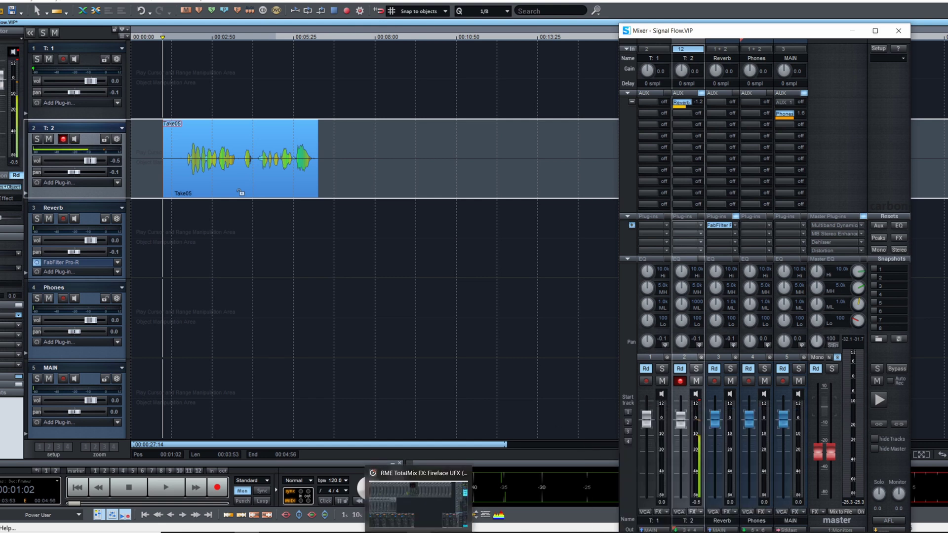
click(419, 496)
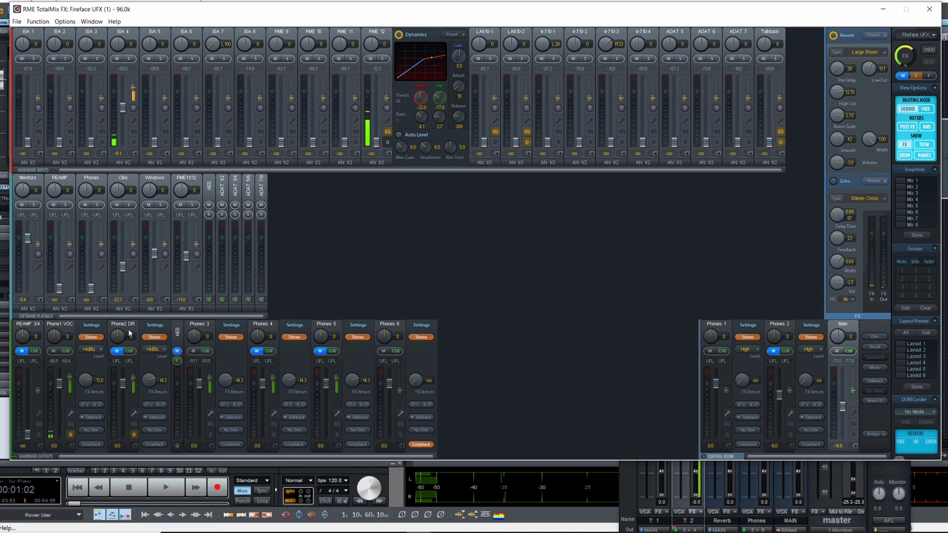
click(29, 325)
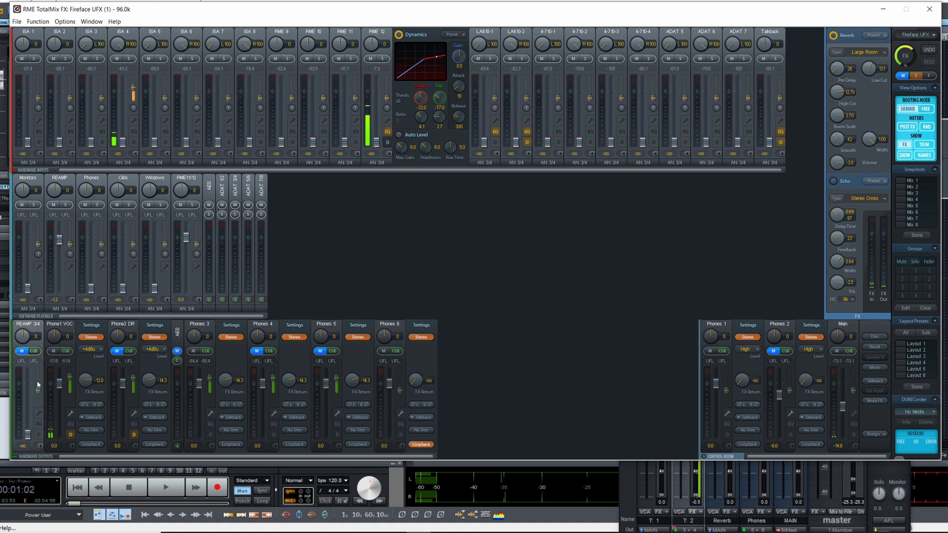
click(22, 351)
drag(27, 434, 28, 391)
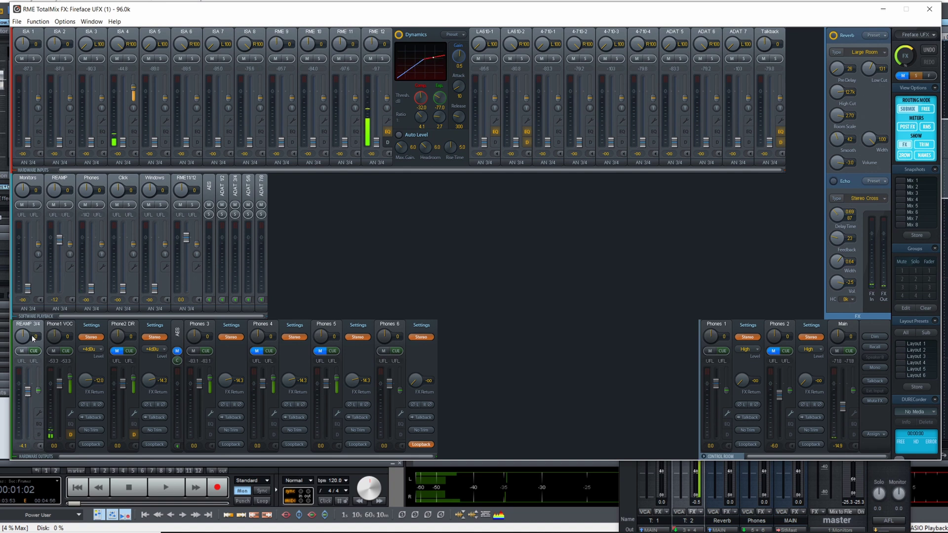
click(21, 351)
drag(28, 390, 28, 434)
click(395, 331)
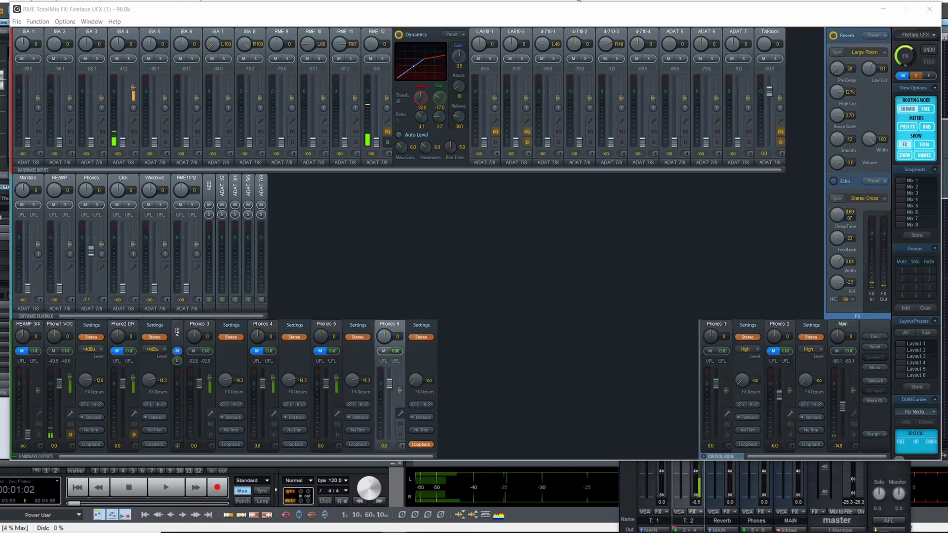
key(alt+Tab)
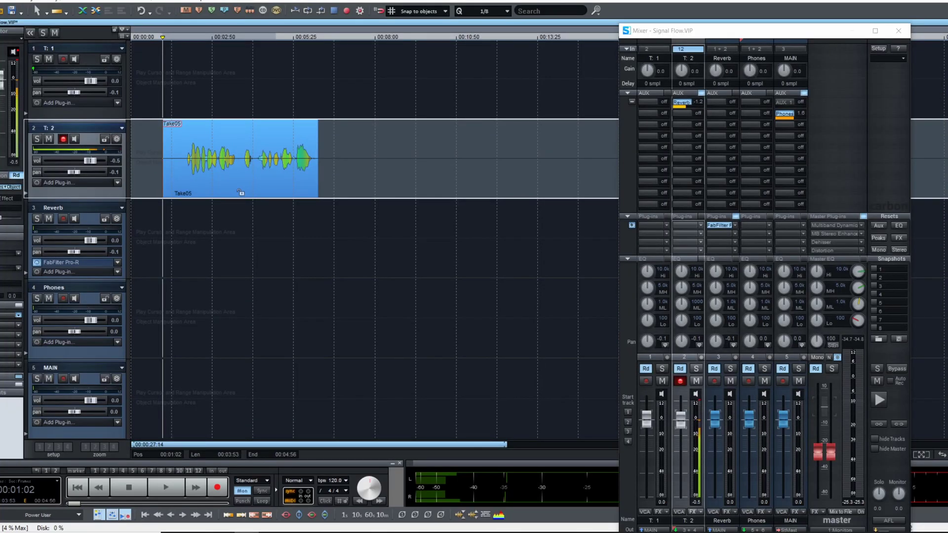
- Open the Mixer Setup dialog, move it aside, and close it
click(878, 48)
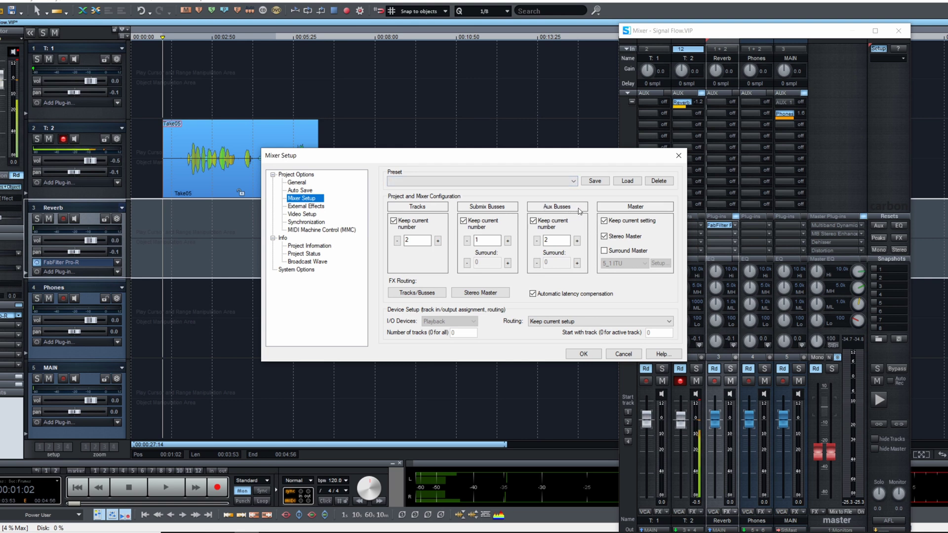
drag(624, 157, 530, 168)
key(Escape)
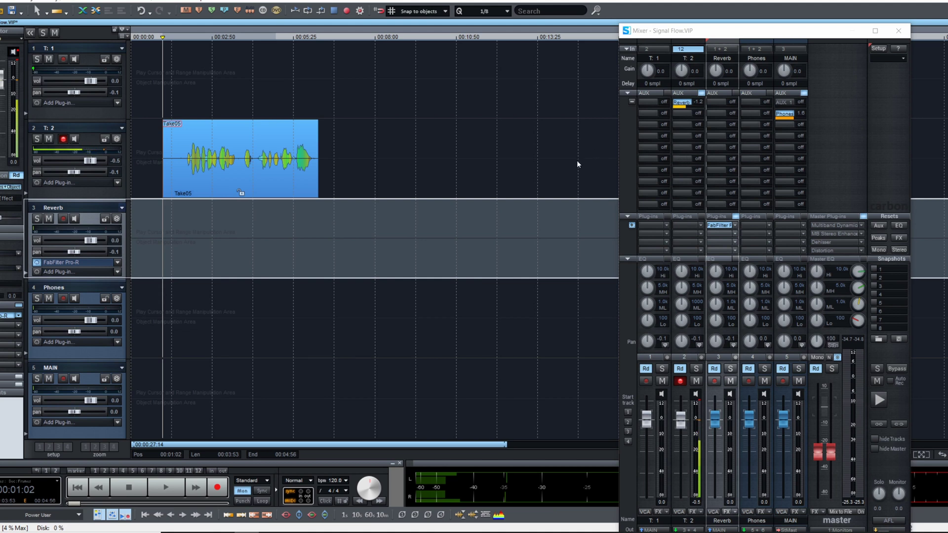
- Add a Reverb send to track 1 at about -6.8 dB, then reopen and close Mixer Setup
click(644, 104)
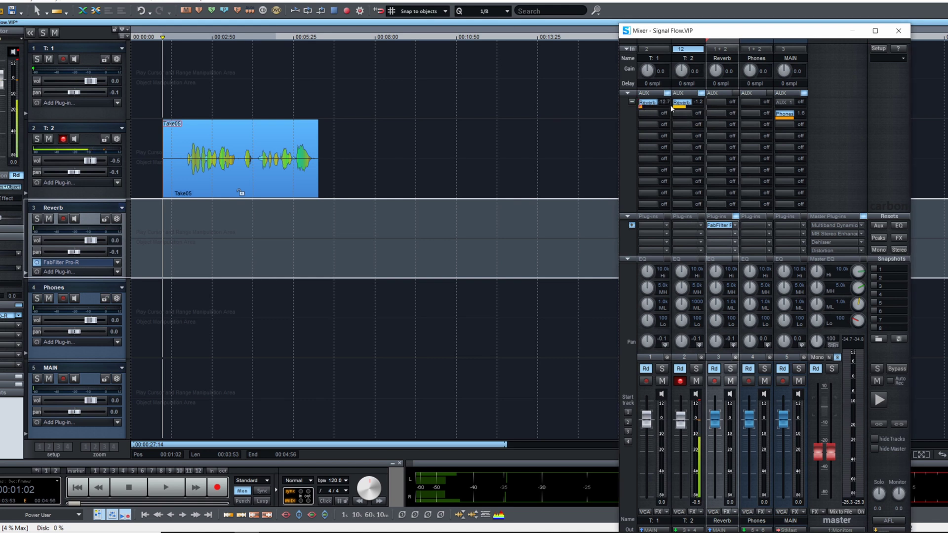
scroll(686, 106, up, 2)
scroll(644, 106, up, 5)
scroll(646, 107, down, 1)
click(878, 48)
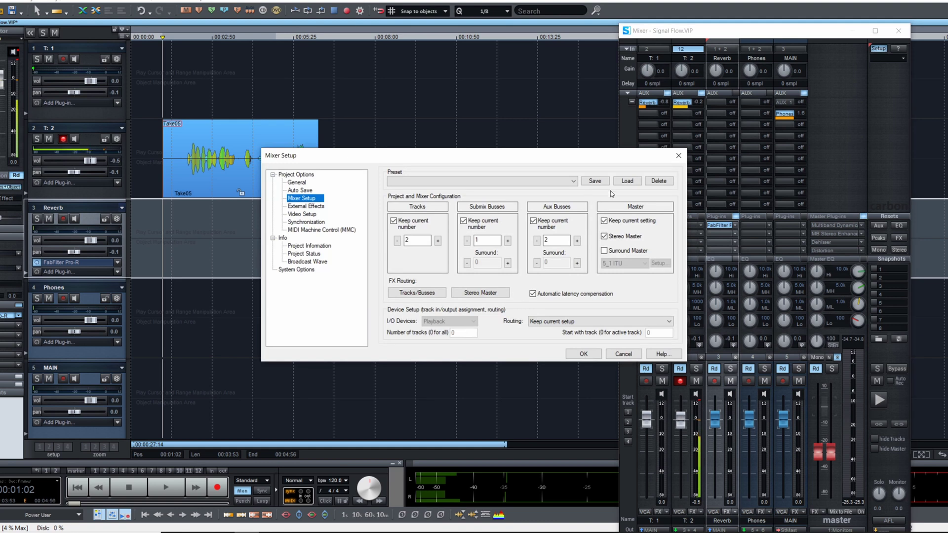
click(678, 155)
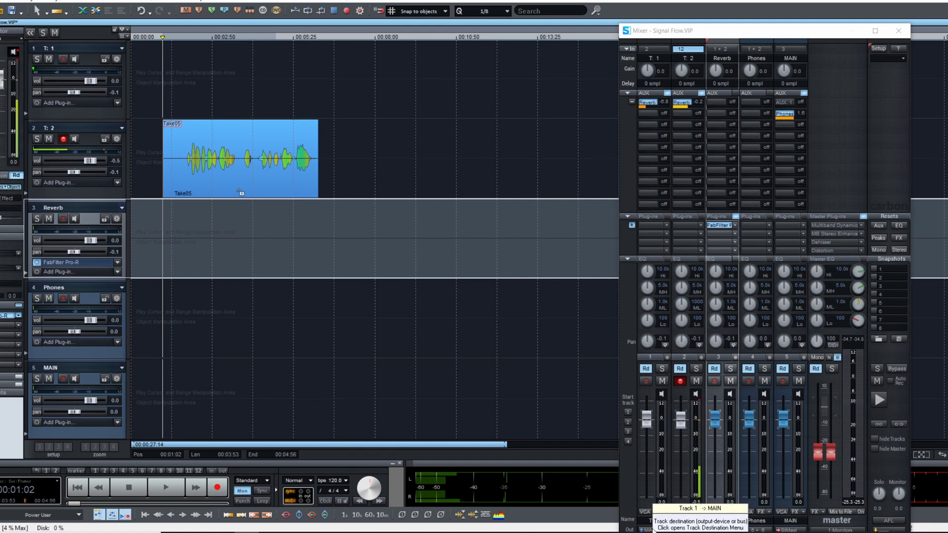
- Select MAIN, then lower track 1 to -19.3 dB and track 2 to about -3.4 dB during playback
click(788, 523)
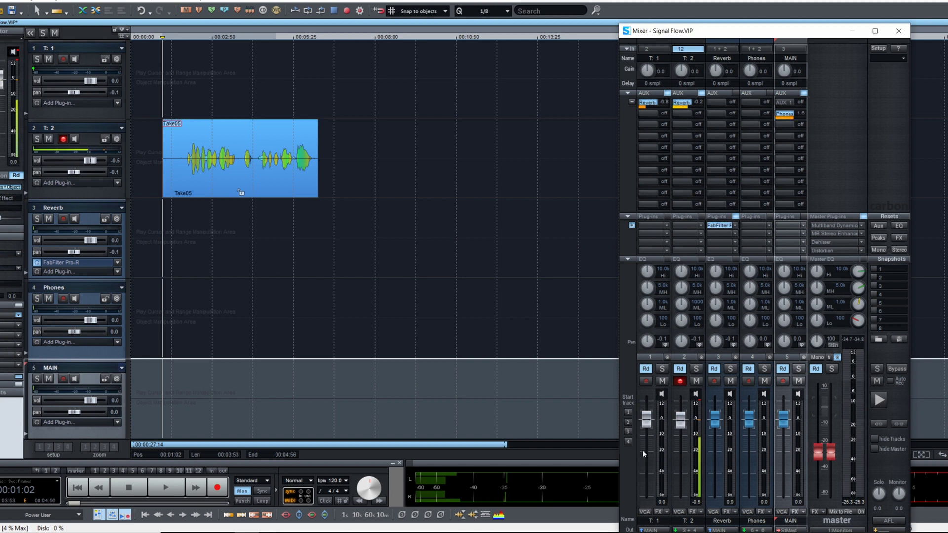
drag(646, 418, 646, 448)
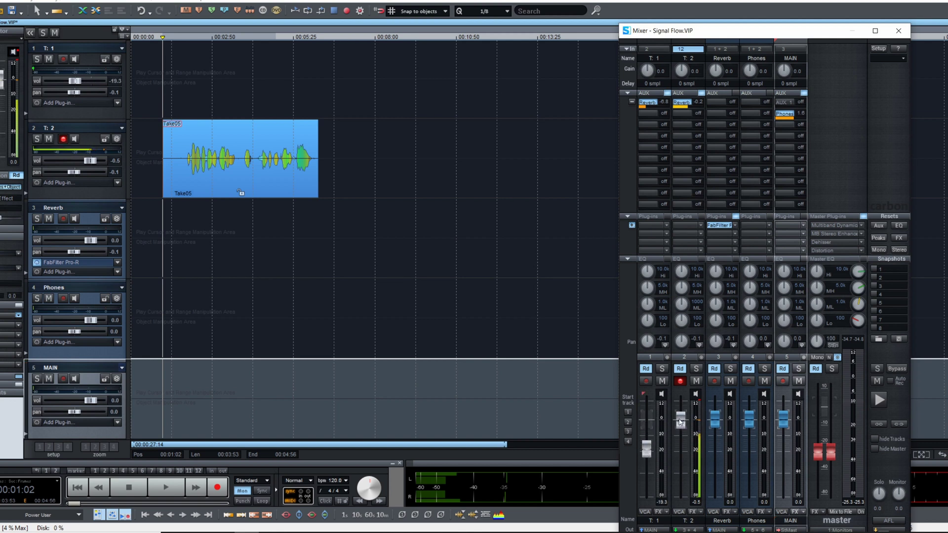
drag(680, 419, 686, 427)
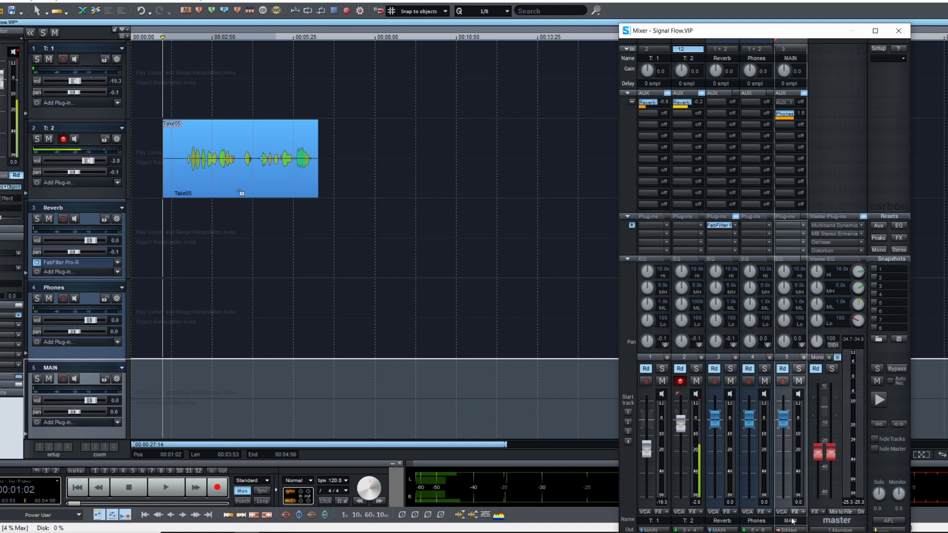
key(space)
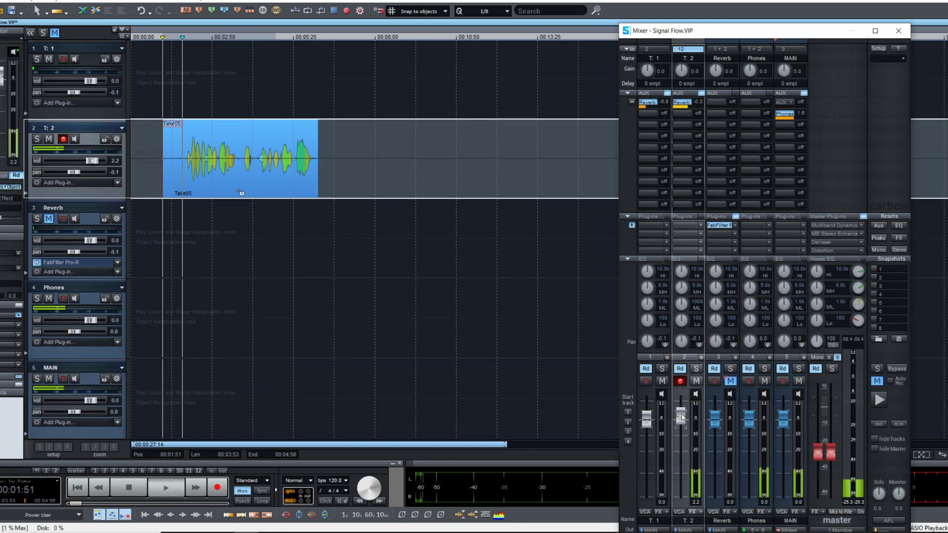
mouse_move(680, 418)
mouse_down()
mouse_move(676, 458)
mouse_move(680, 418)
mouse_up()
key(space)
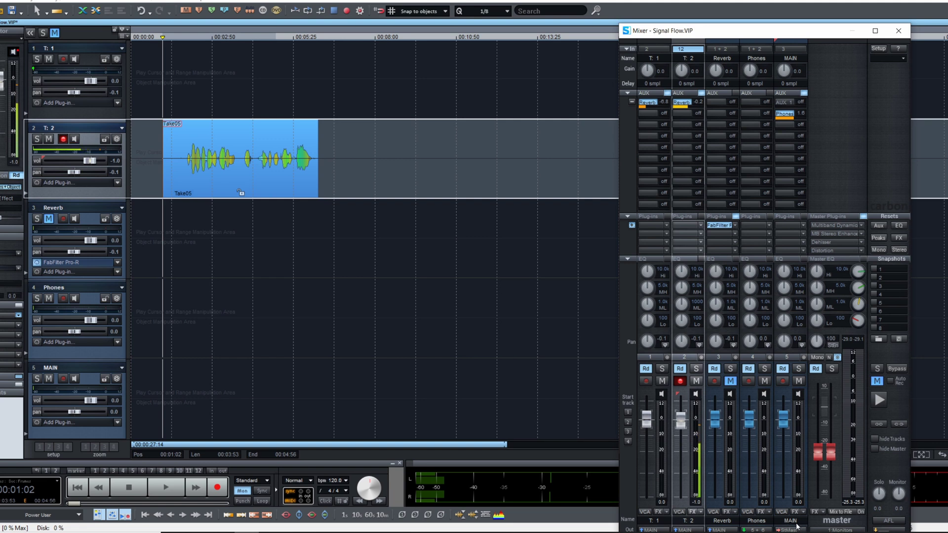
- Unmute the Reverb channel and play the vocal with T: 2's volume pulled down
click(730, 380)
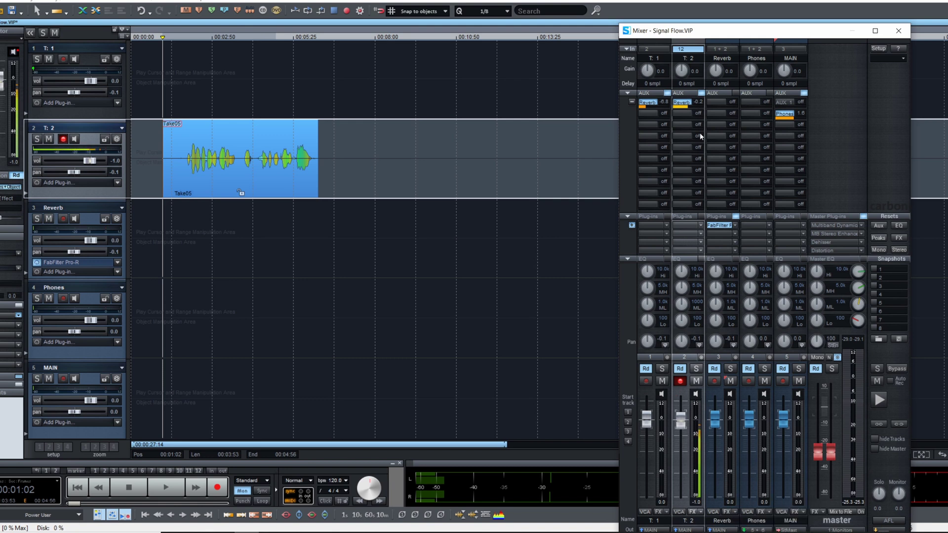
right_click(688, 103)
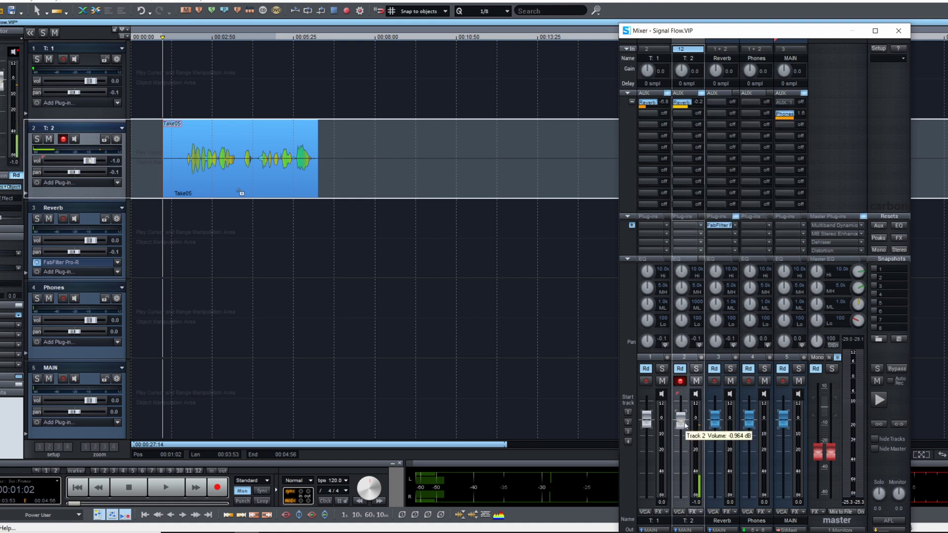
click(715, 425)
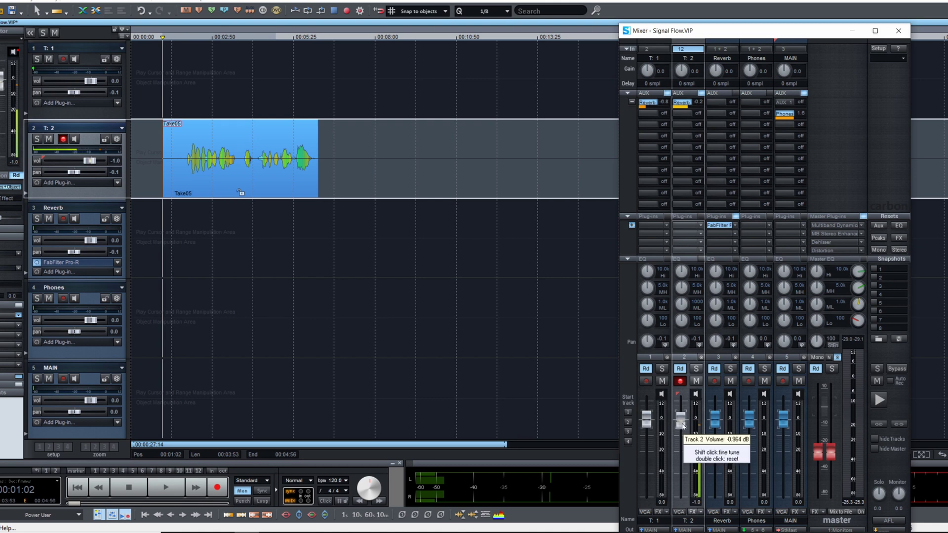
key(space)
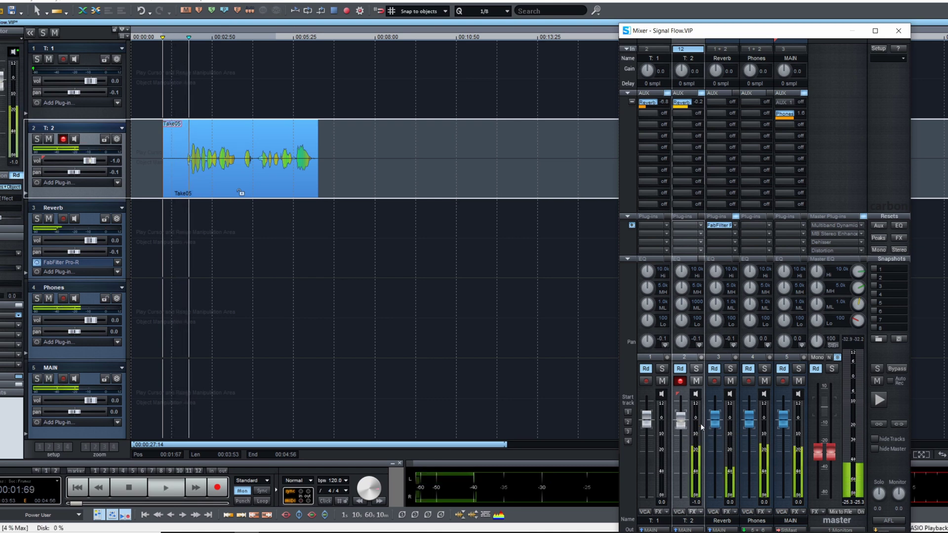
mouse_move(680, 419)
mouse_down()
mouse_move(679, 471)
mouse_move(682, 427)
mouse_up()
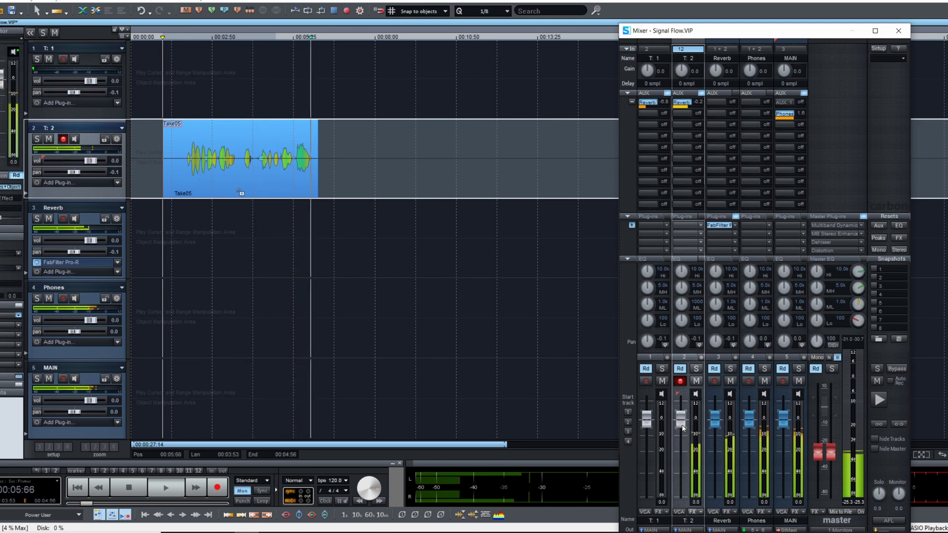
key(space)
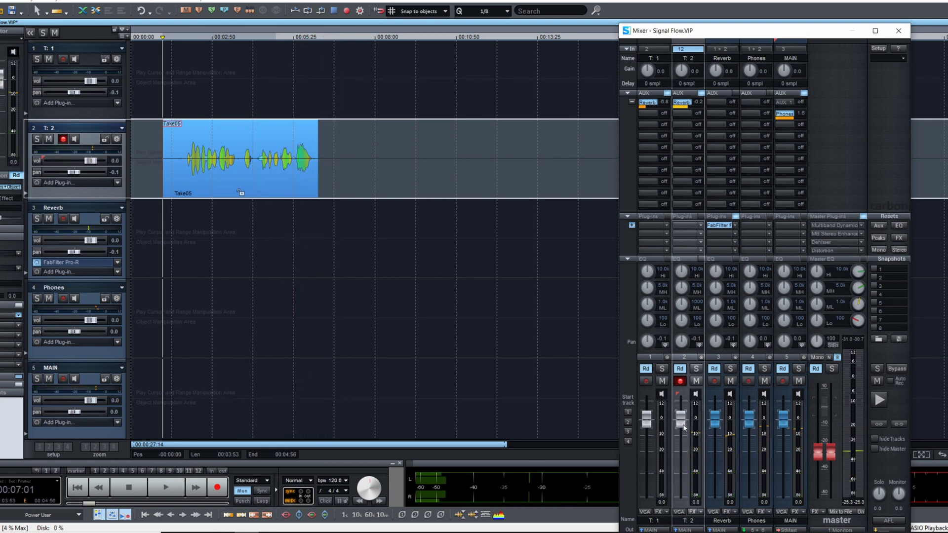
- Switch T: 2's Reverb send to AUX/Output (Post) and lower T: 2's volume during playback
right_click(681, 102)
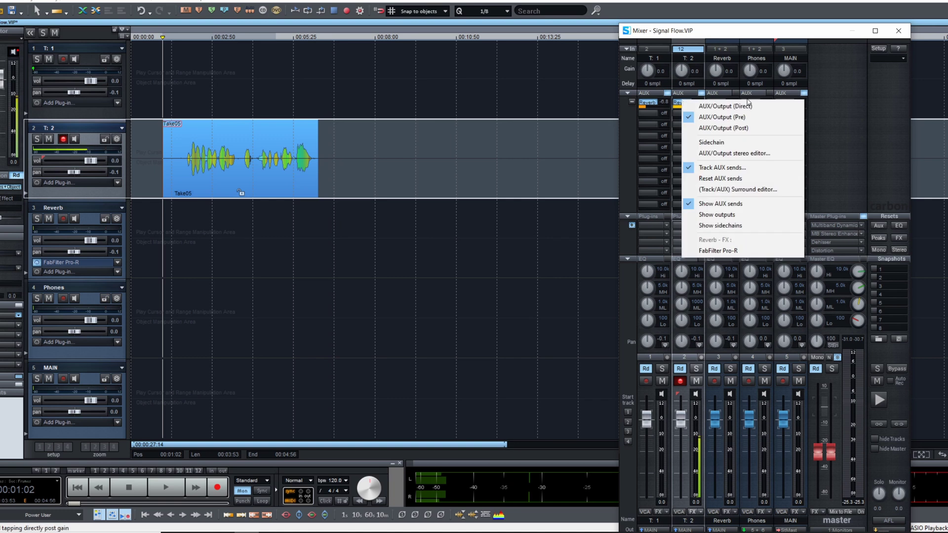
click(738, 129)
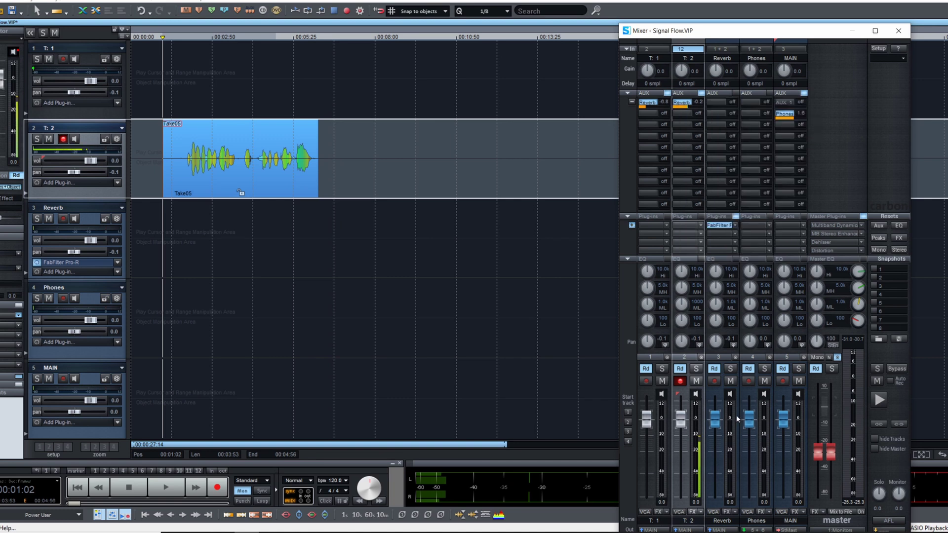
key(space)
drag(683, 423, 690, 423)
key(space)
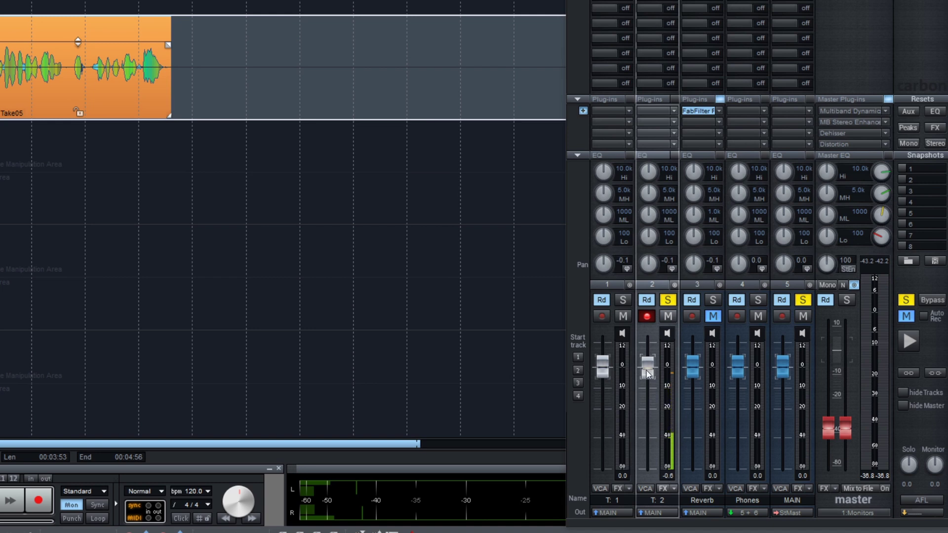
- Pull T: 2 to -51.7 dB and T: 1 to -39.3 dB, cut T: 2's gain to -4.3 dB, then raise T: 2 to -28.3 dB
drag(647, 367, 647, 446)
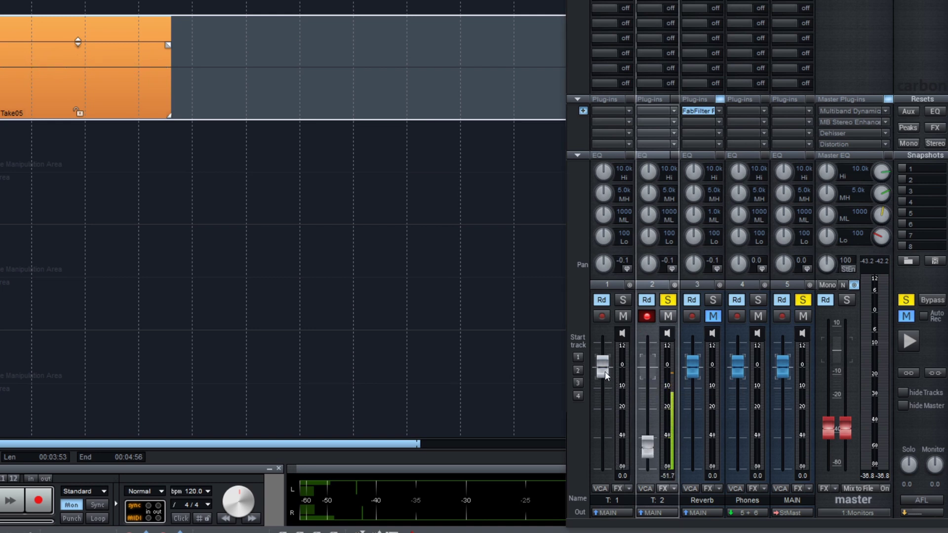
drag(603, 371, 651, 447)
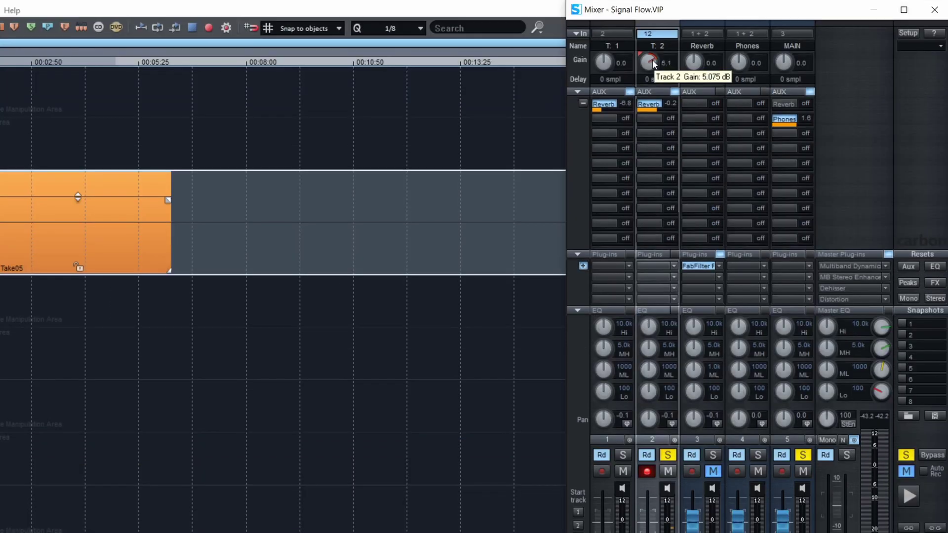
drag(644, 58, 643, 59)
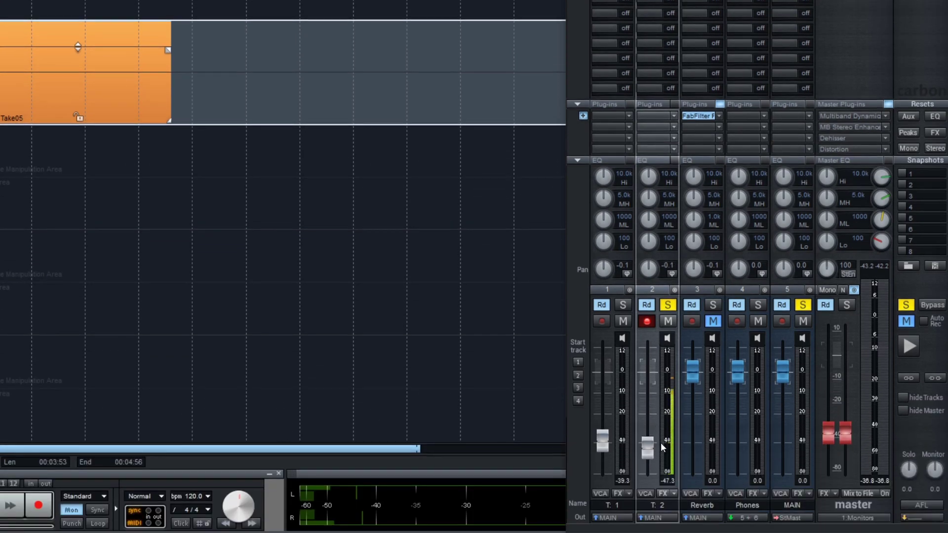
drag(660, 442, 657, 386)
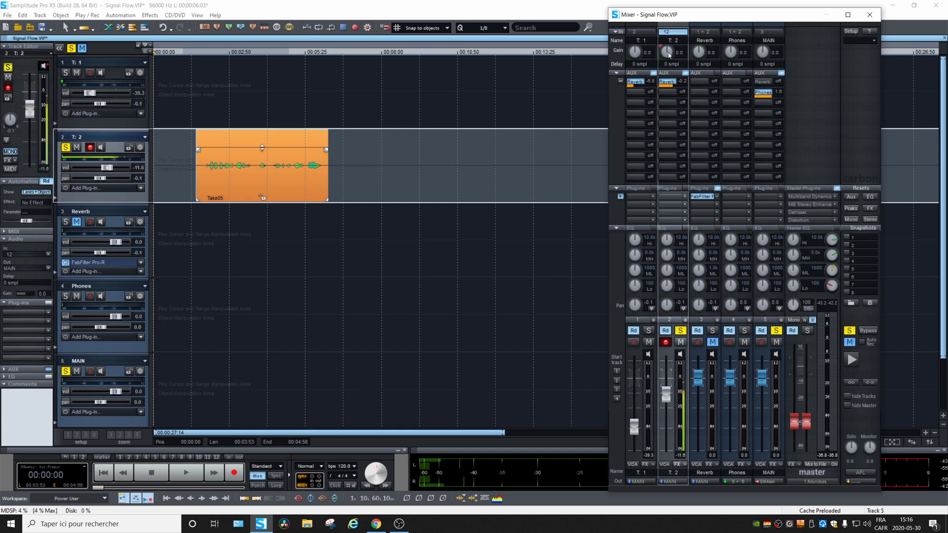
- Raise T: 2 to -6.1 dB, close the mixer with Alt+1, nudge Take05's object volume down, and open its Object Editor
drag(666, 394, 666, 387)
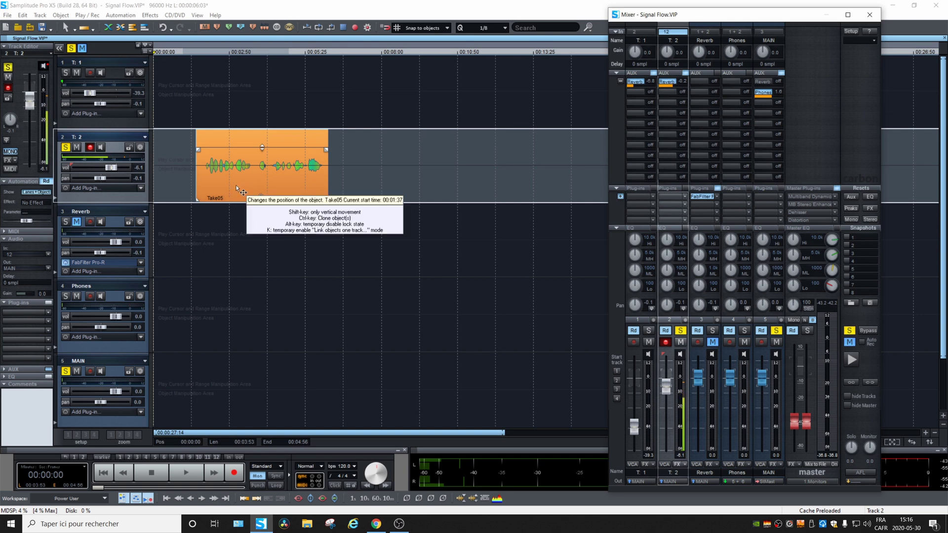
key(alt+1)
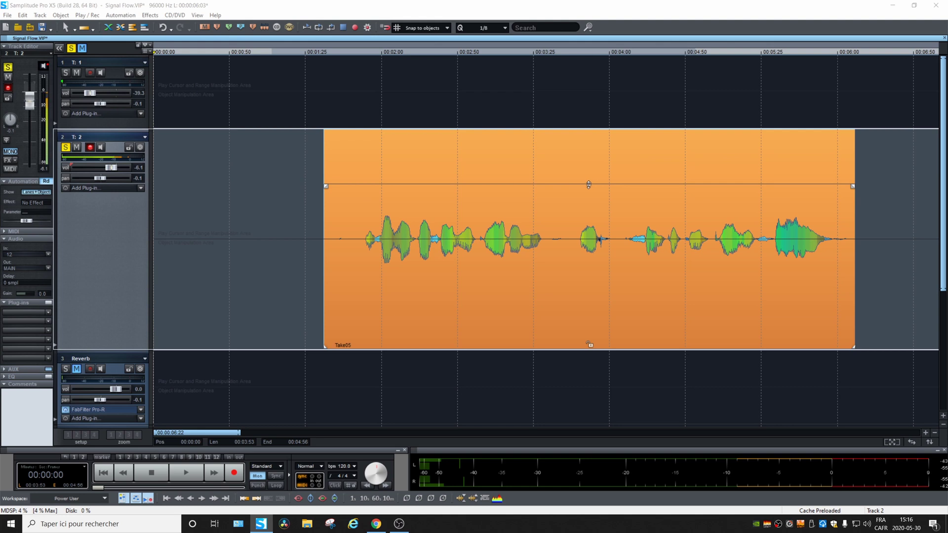
mouse_move(588, 184)
mouse_down()
mouse_move(590, 200)
mouse_move(590, 156)
mouse_move(604, 136)
mouse_move(600, 324)
mouse_move(598, 182)
mouse_up()
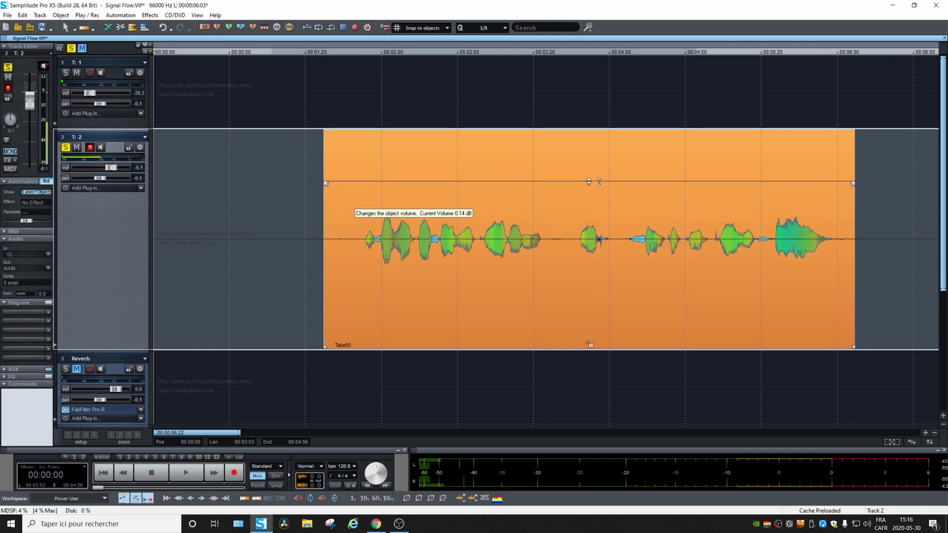
double_click(531, 303)
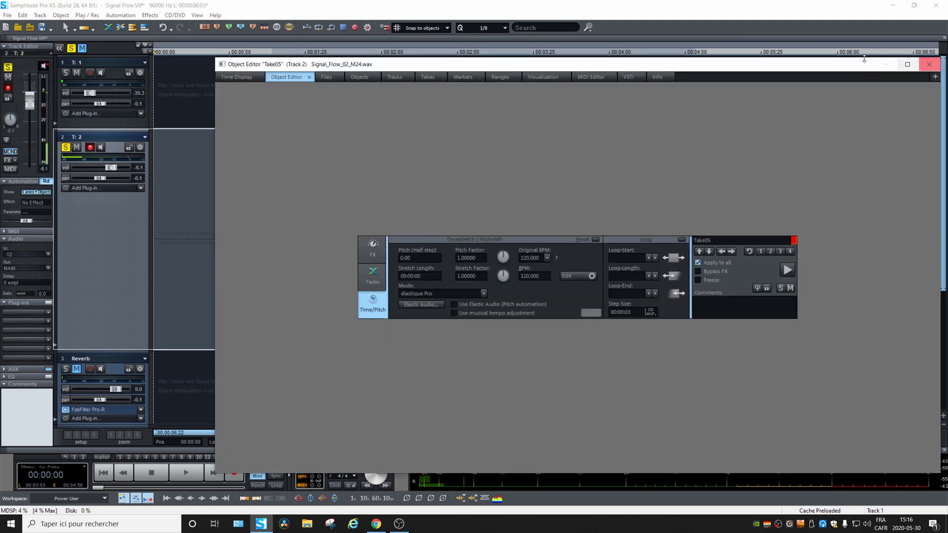
- Shrink the Object Editor and set Take05's clip volume to -0.86 dB on the FX page
drag(864, 59, 682, 250)
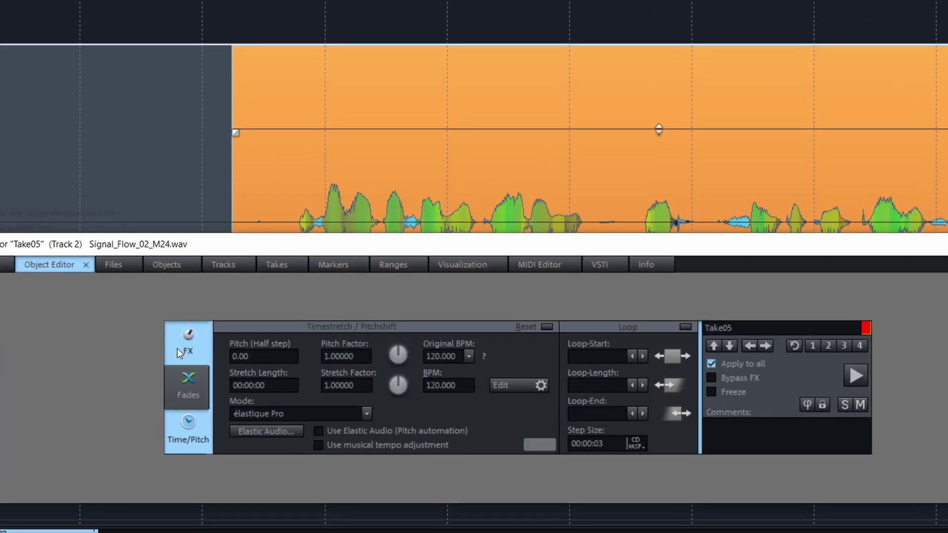
click(182, 348)
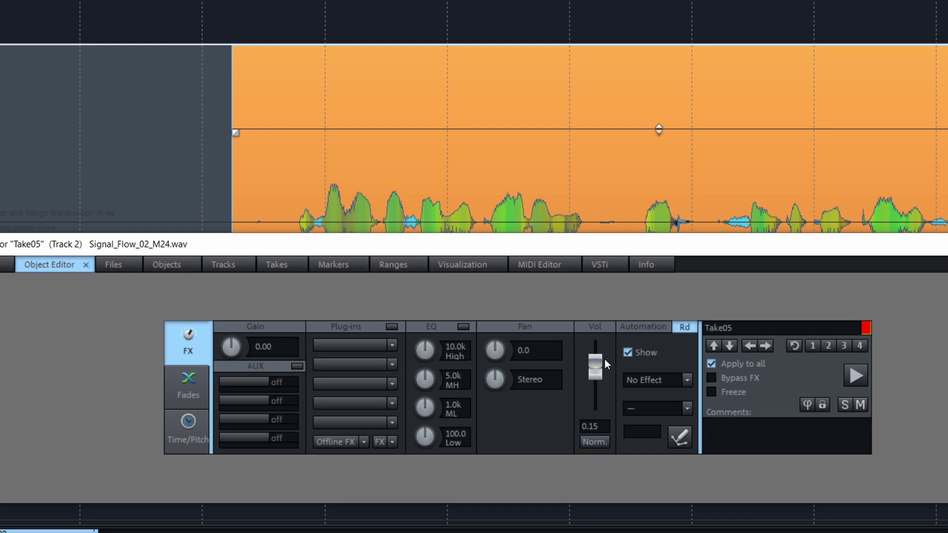
drag(595, 365, 597, 356)
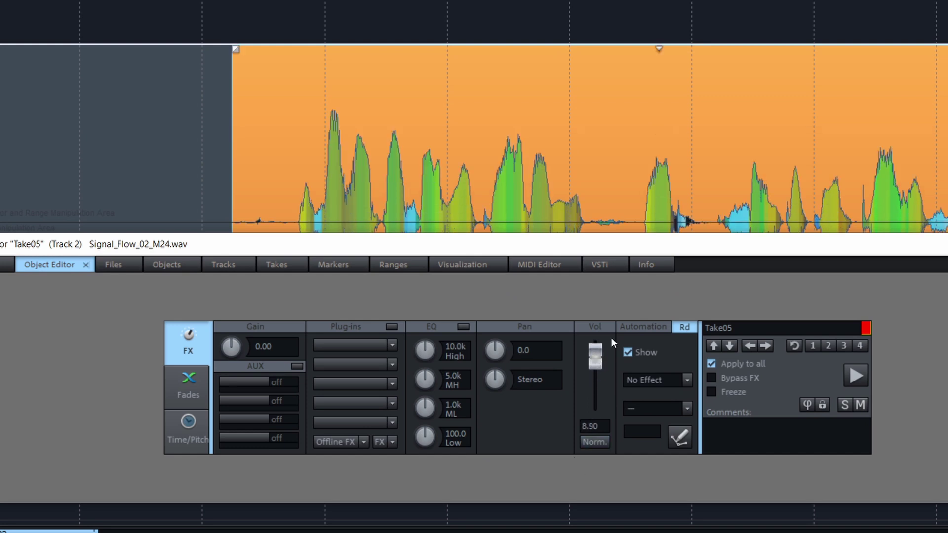
drag(659, 50, 609, 378)
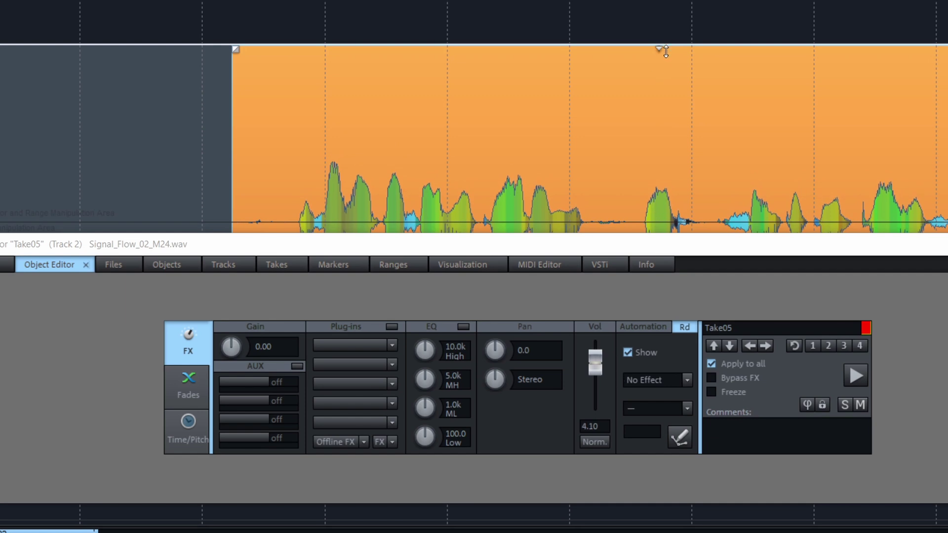
drag(656, 49, 659, 159)
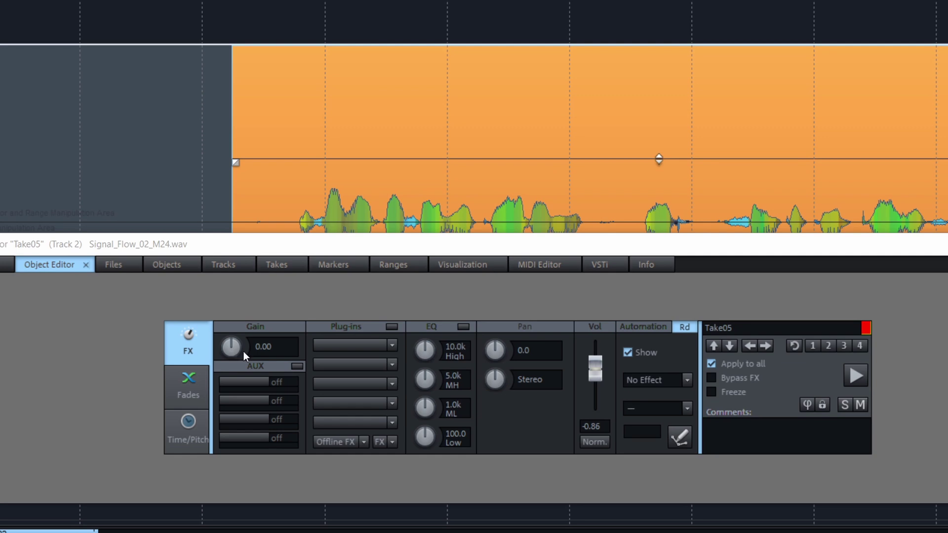
- Open the clip plug-in list and close it without adding any plug-in
click(395, 345)
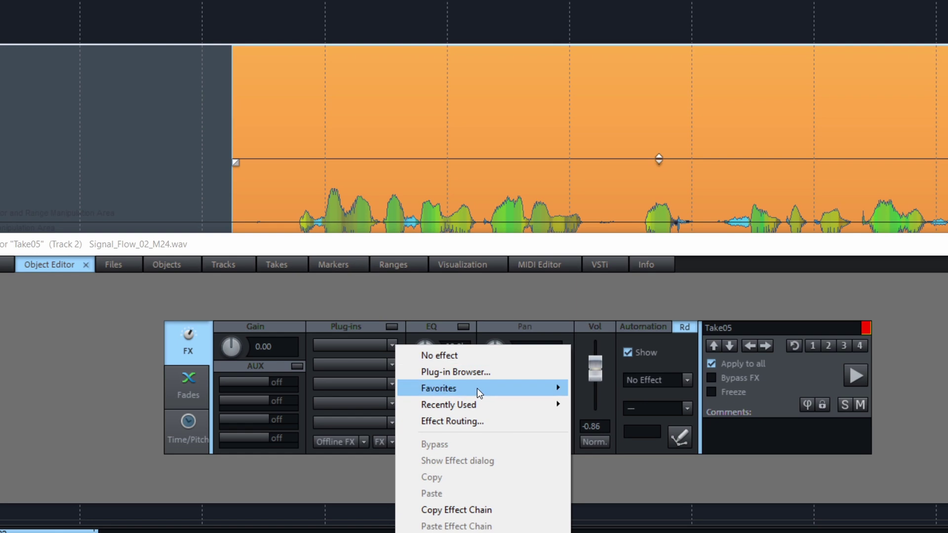
mouse_move(477, 388)
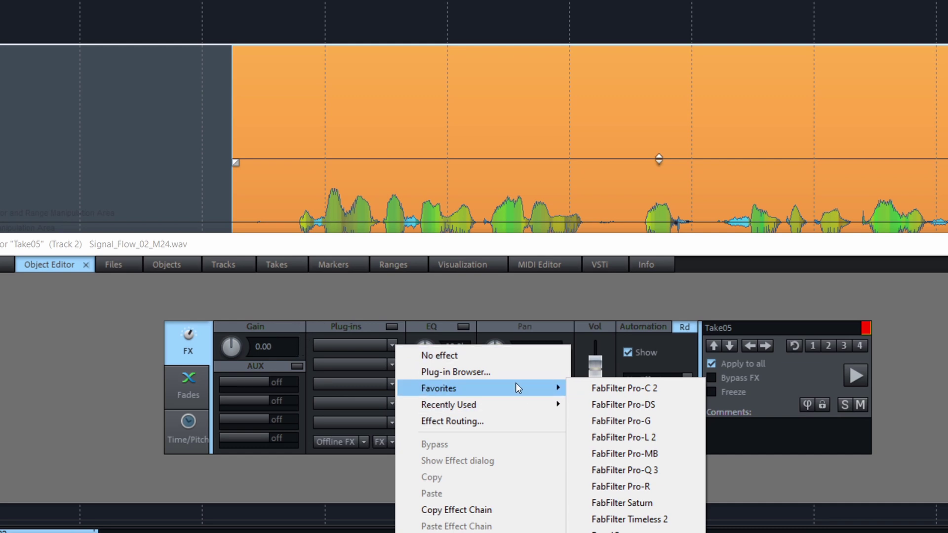
click(279, 327)
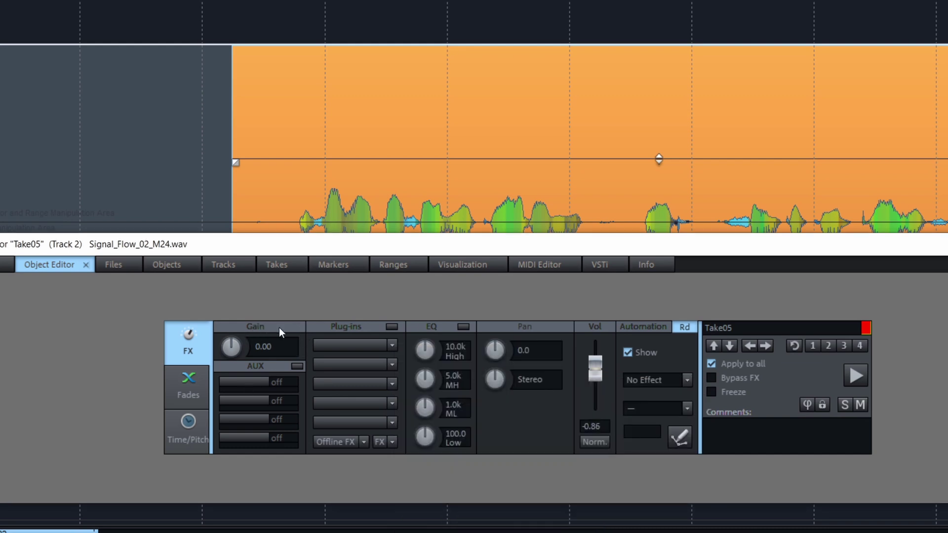